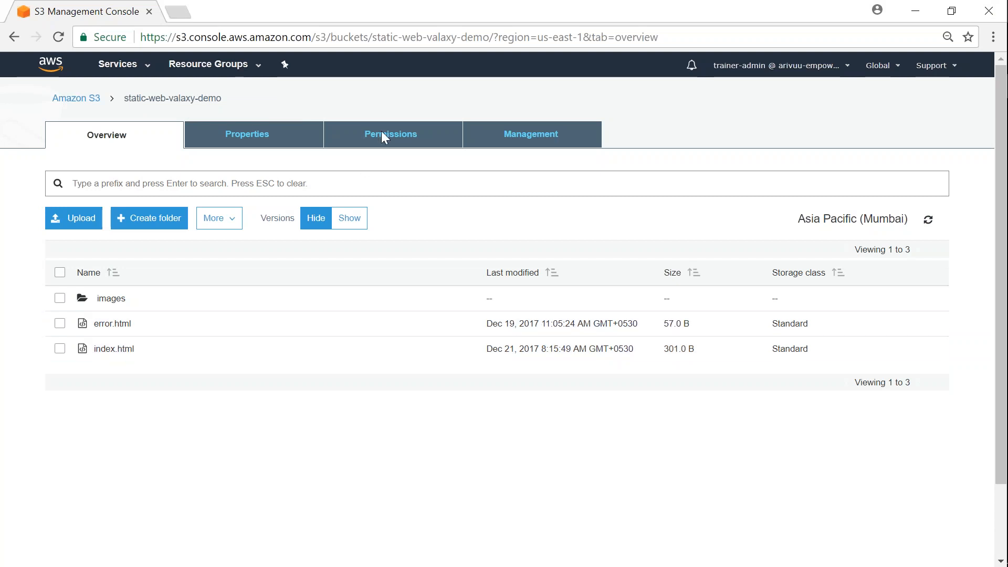
Step: Open the static website hosting settings of the static-web-valaxy-demo bucket and review the index and error documents
left_click(288, 138)
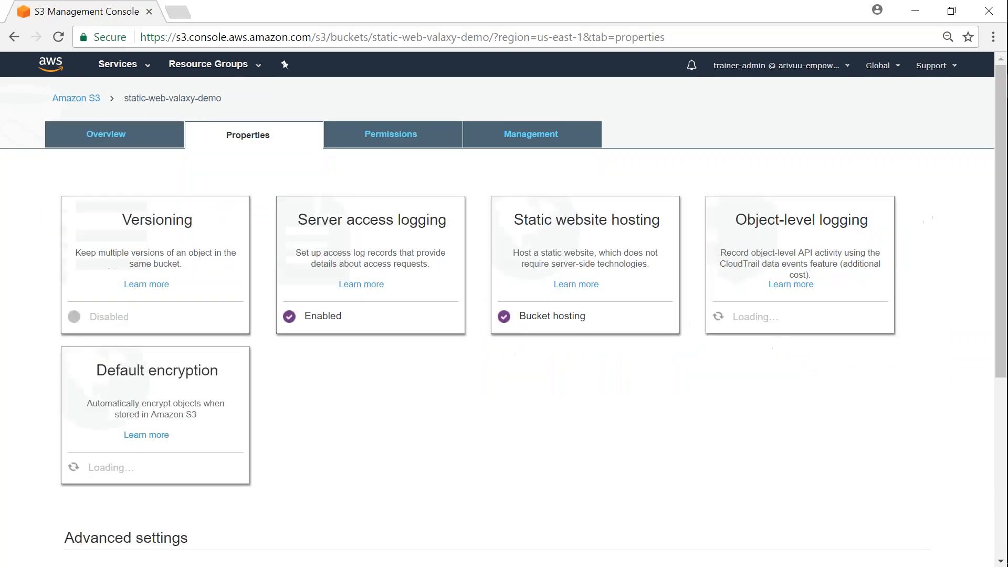
left_click(620, 251)
left_click(624, 255)
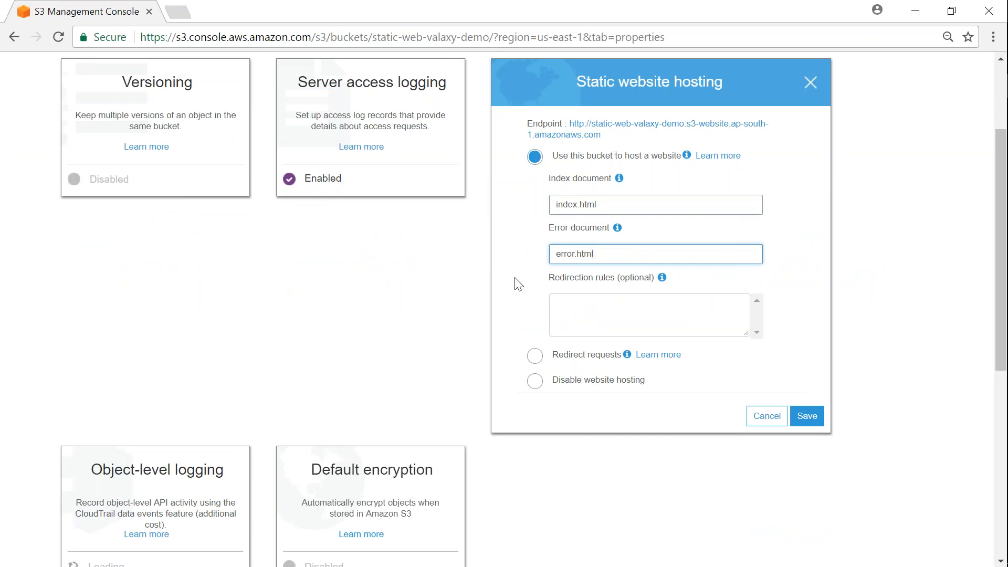
Step: Switch to the CloudFront console and start creating a new distribution
key("alt+Tab")
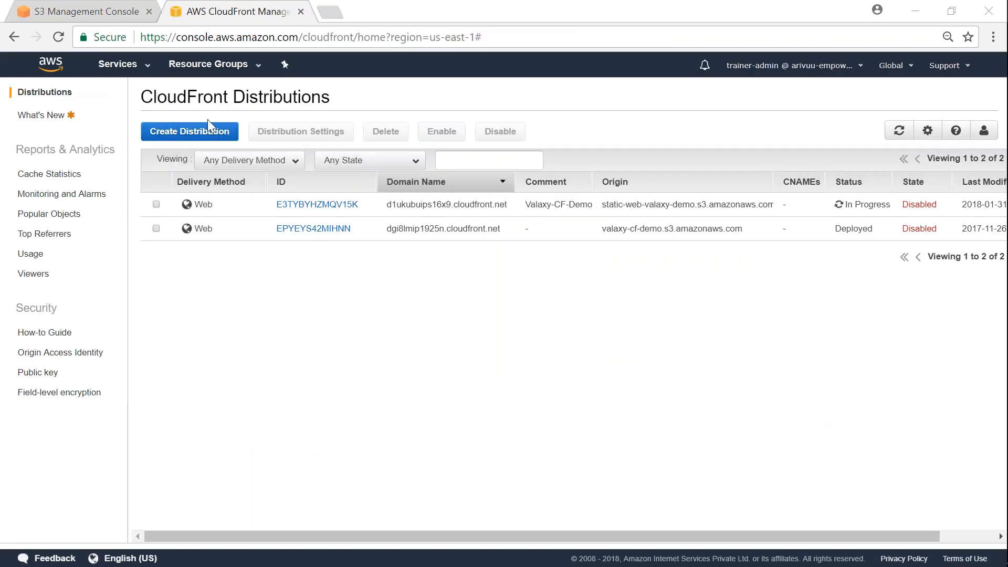
left_click(184, 133)
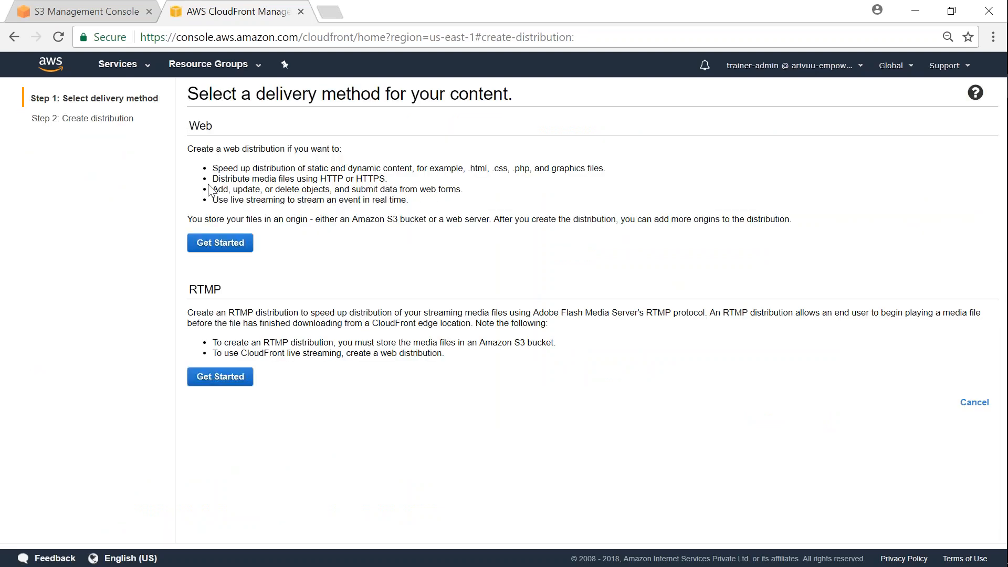
Step: Compare the descriptions of the Web and RTMP delivery methods
double_click(190, 123)
left_click_drag(424, 314, 499, 318)
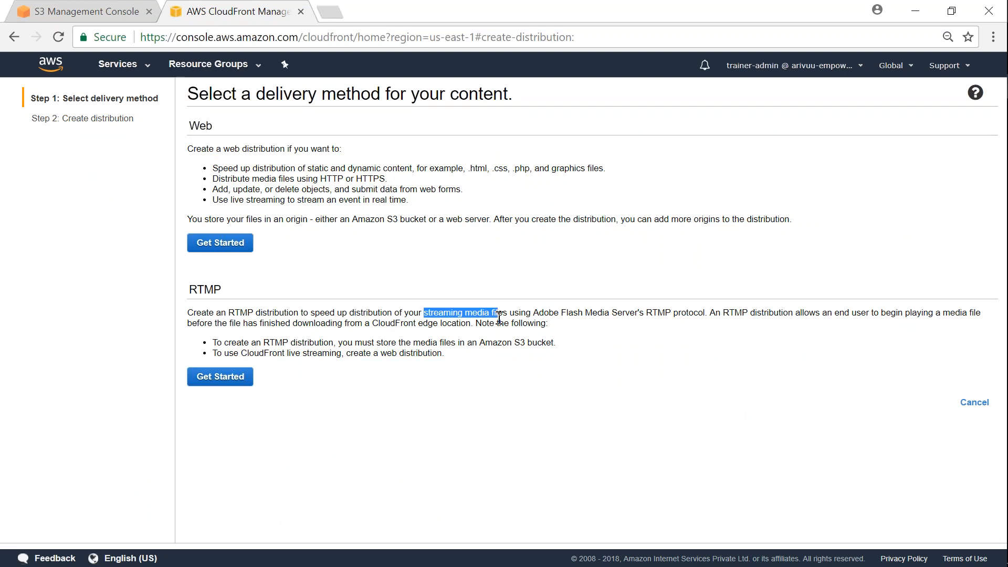
left_click(461, 317)
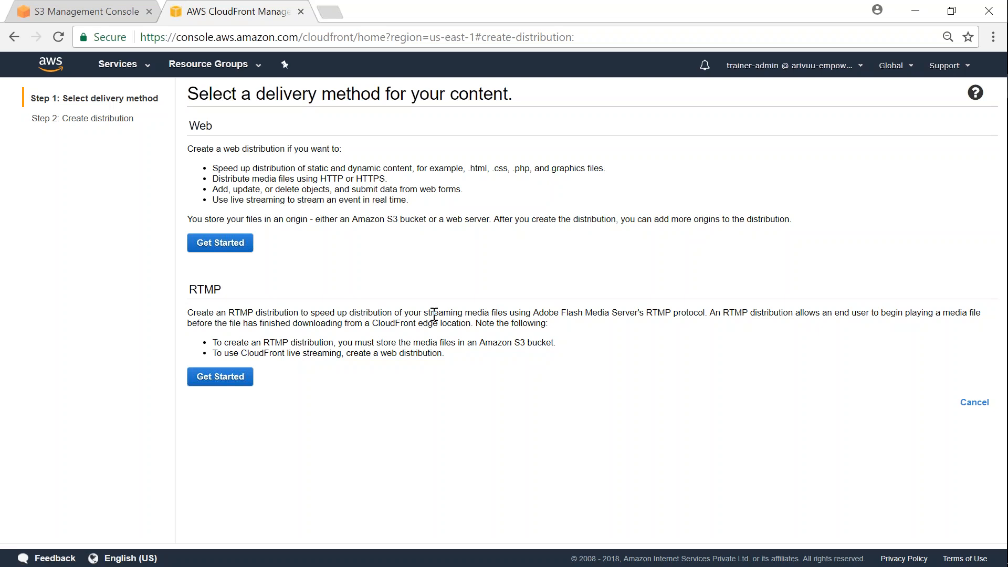
double_click(201, 289)
left_click(219, 290)
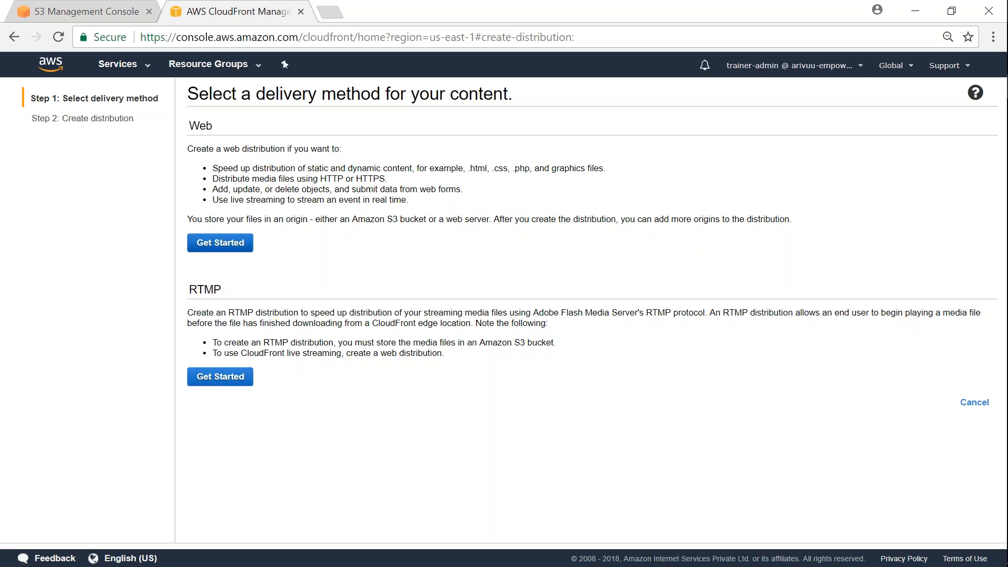
double_click(202, 125)
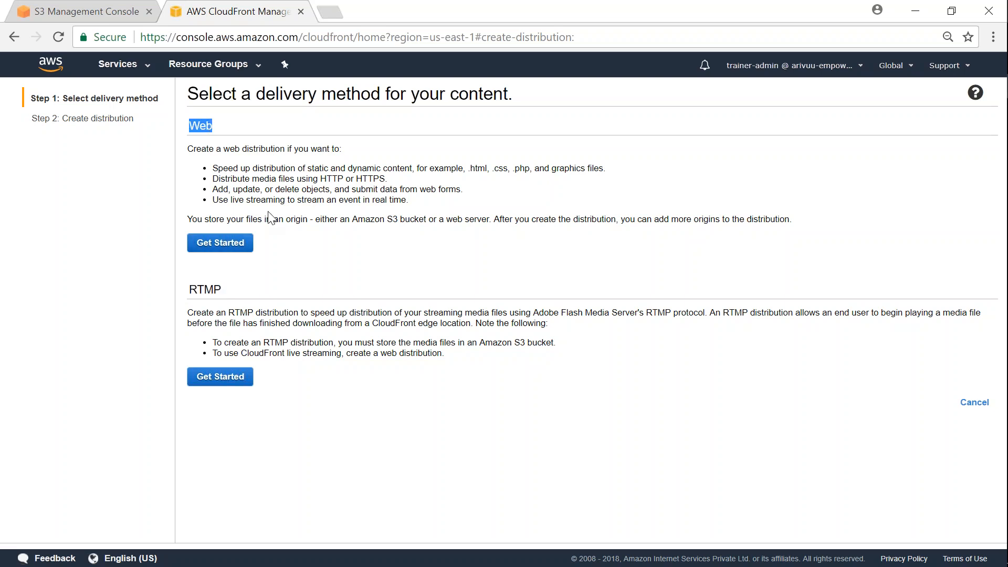
left_click_drag(202, 313, 260, 314)
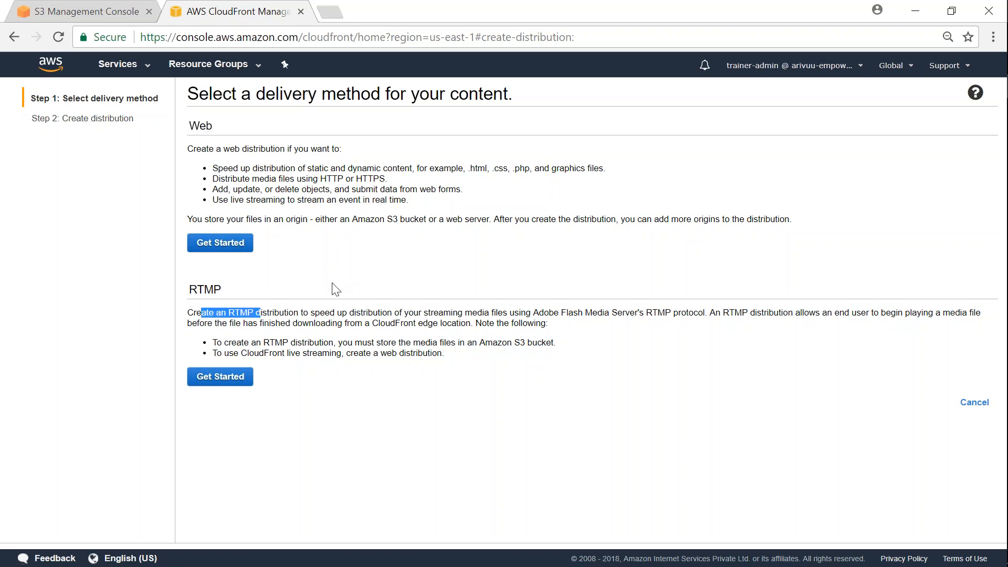
left_click(333, 286)
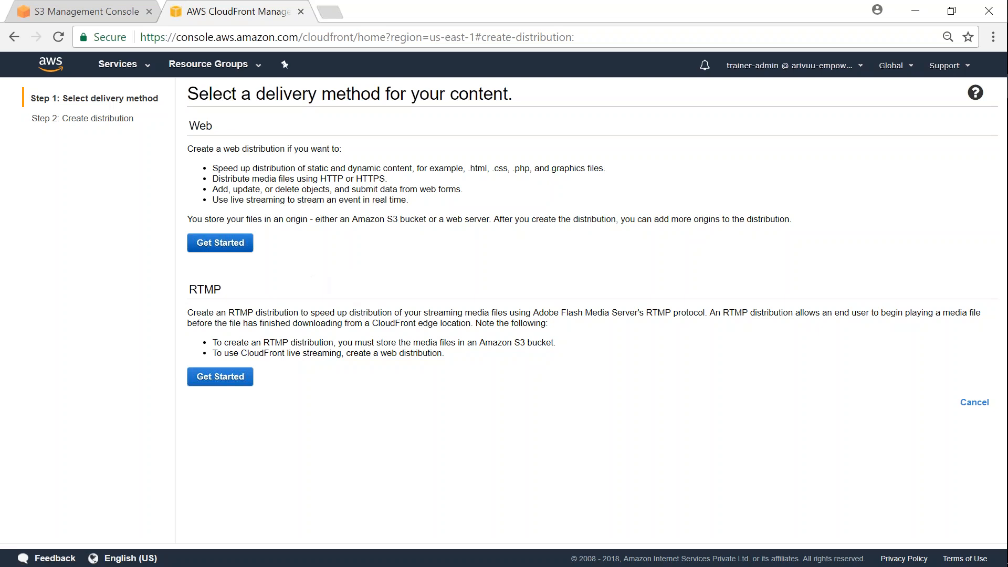
Step: Choose the Web delivery method and set the origin domain name to the static-web-valaxy-demo S3 bucket
left_click(220, 245)
left_click(364, 155)
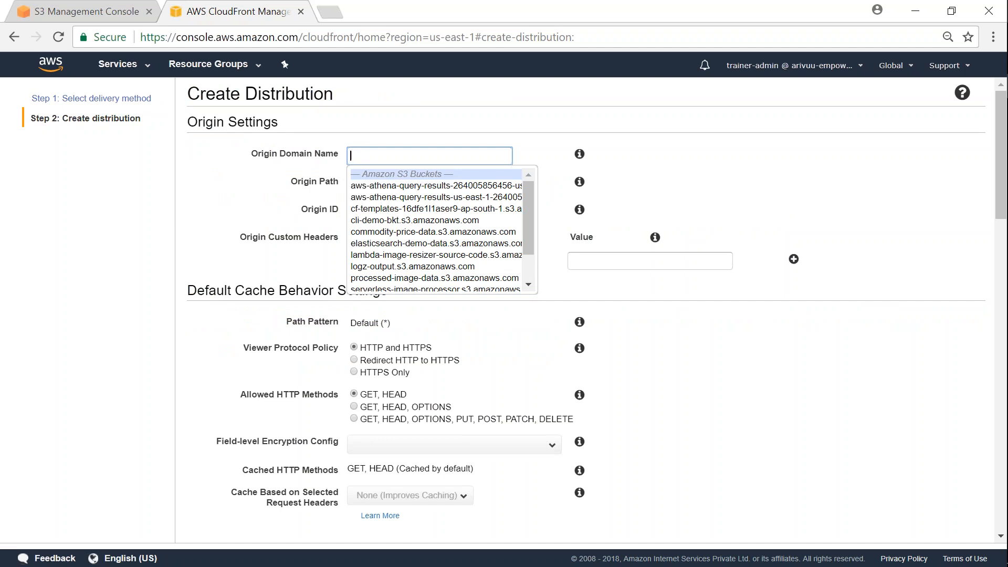
scroll(273, 372, "down", 15)
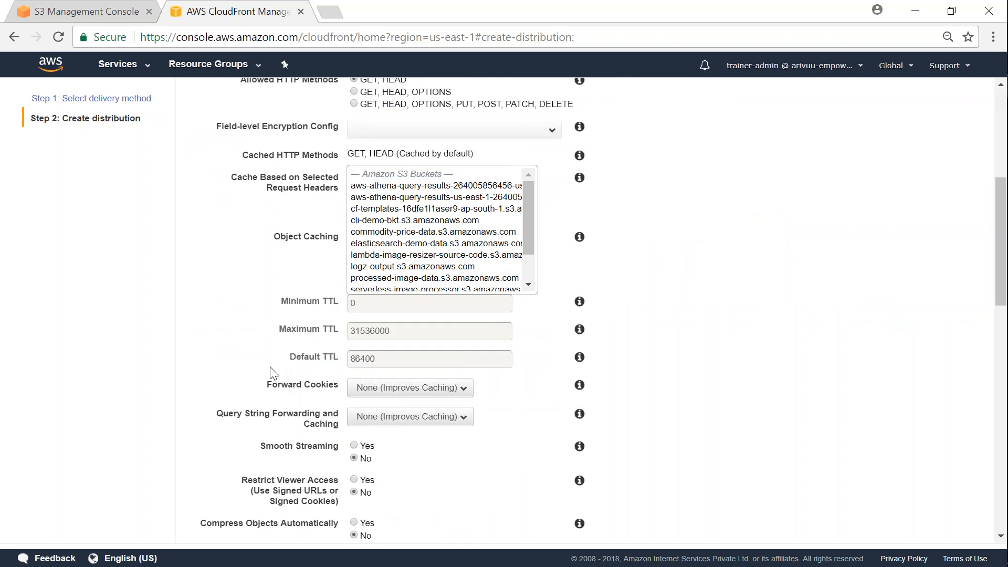
scroll(265, 420, "up", 20)
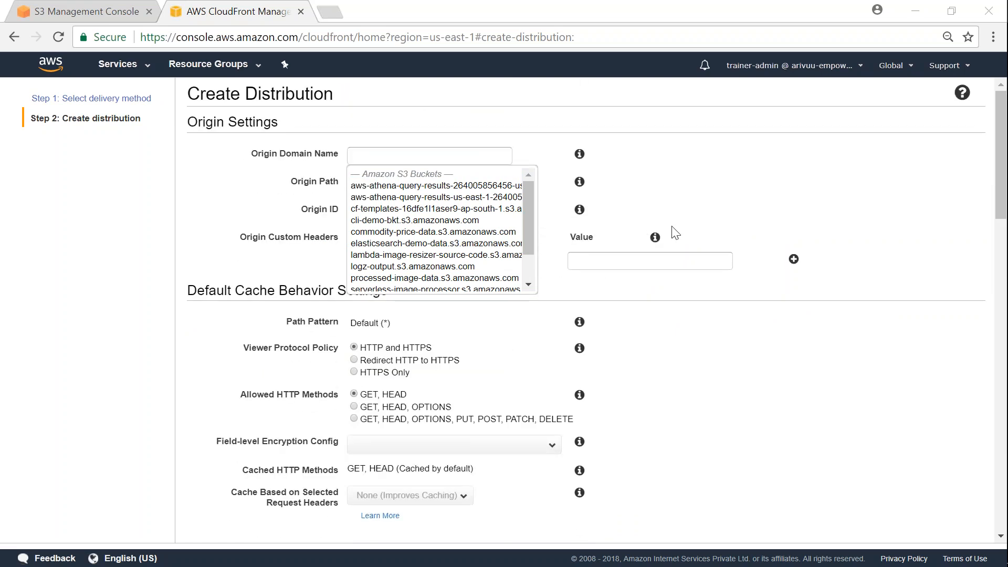
left_click(579, 155)
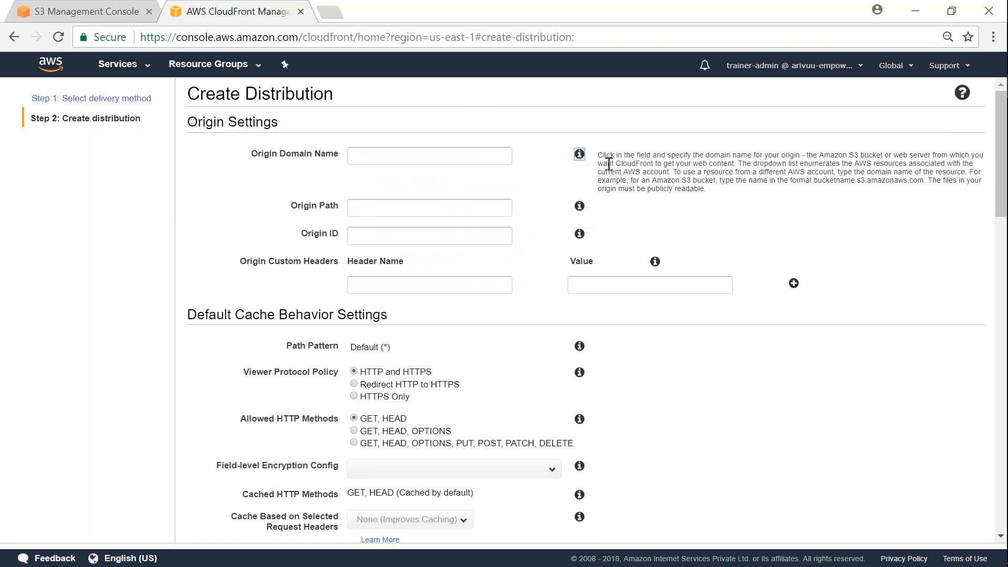
left_click(472, 160)
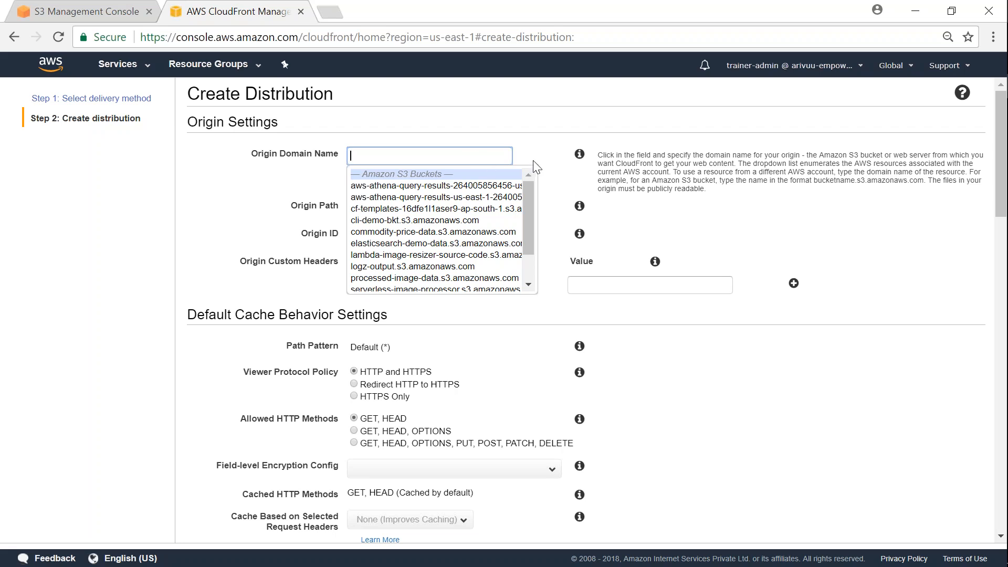
left_click_drag(531, 196, 532, 231)
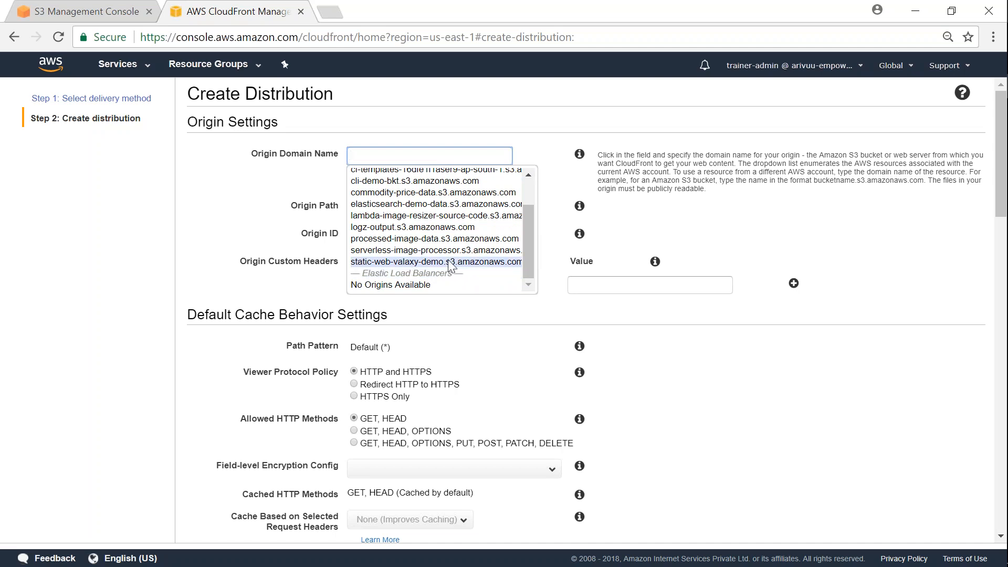
left_click(485, 268)
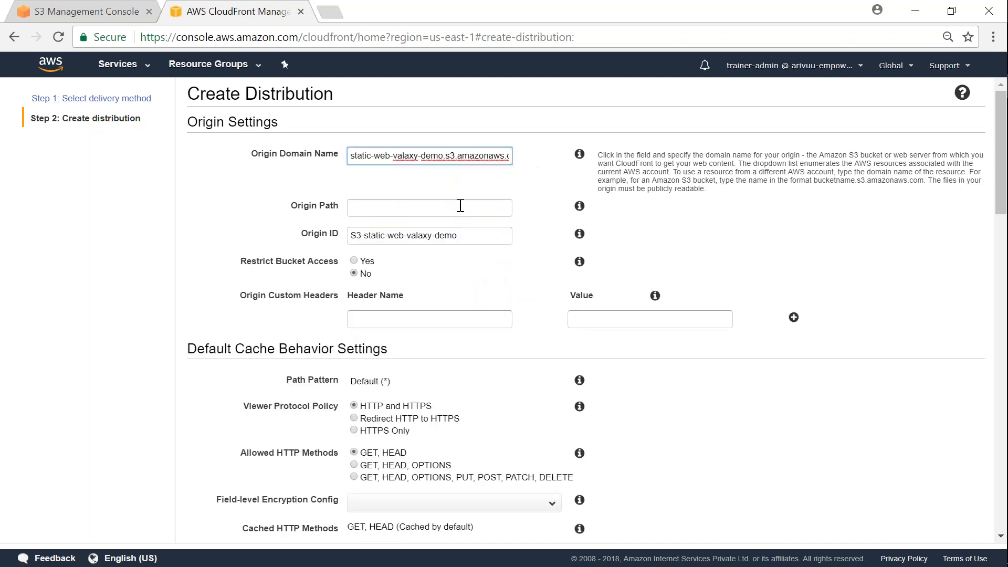
Step: Show the help text for the origin path and read how the directory name has to be written
left_click(460, 206)
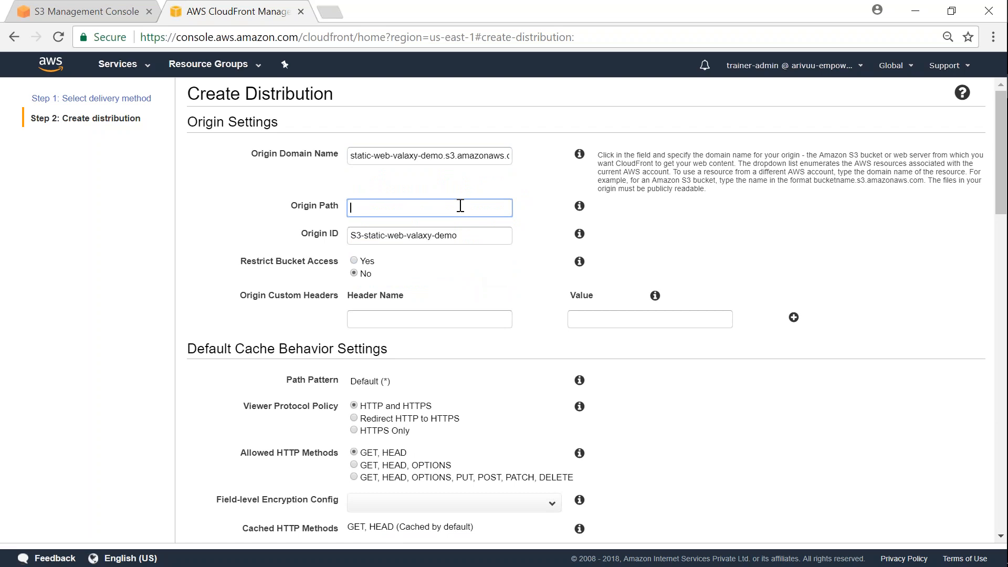
left_click(581, 207)
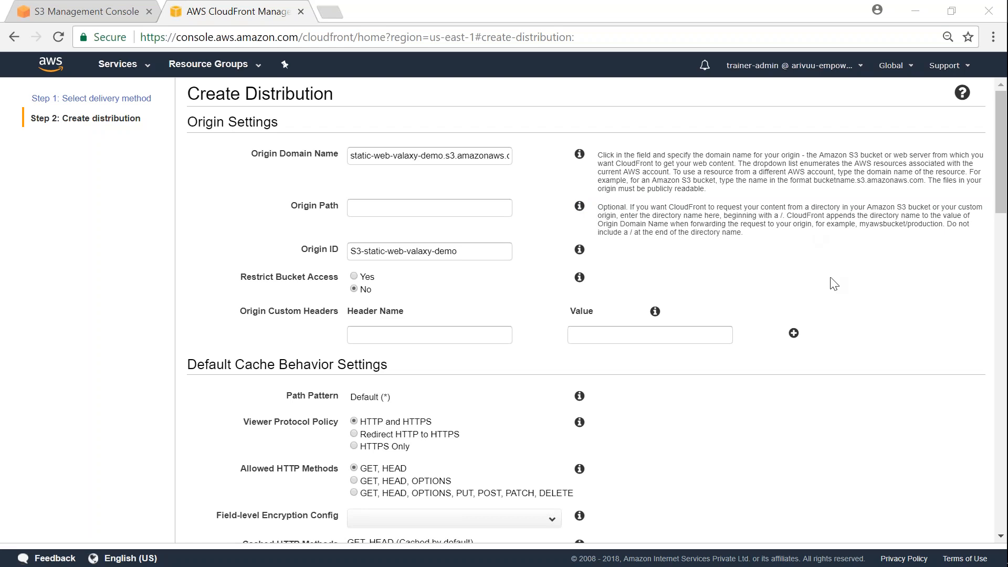
left_click_drag(793, 216, 961, 216)
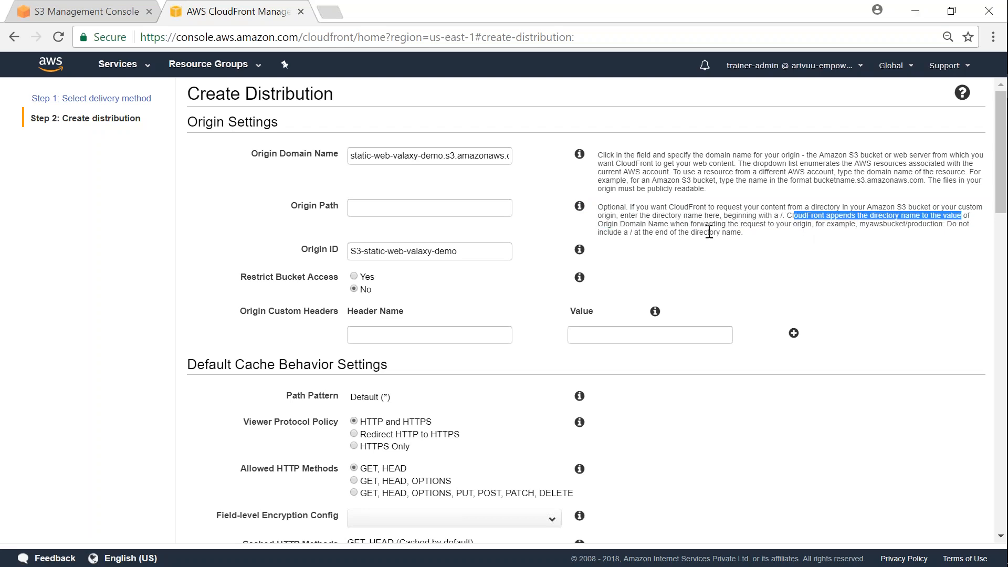
left_click_drag(599, 232, 790, 215)
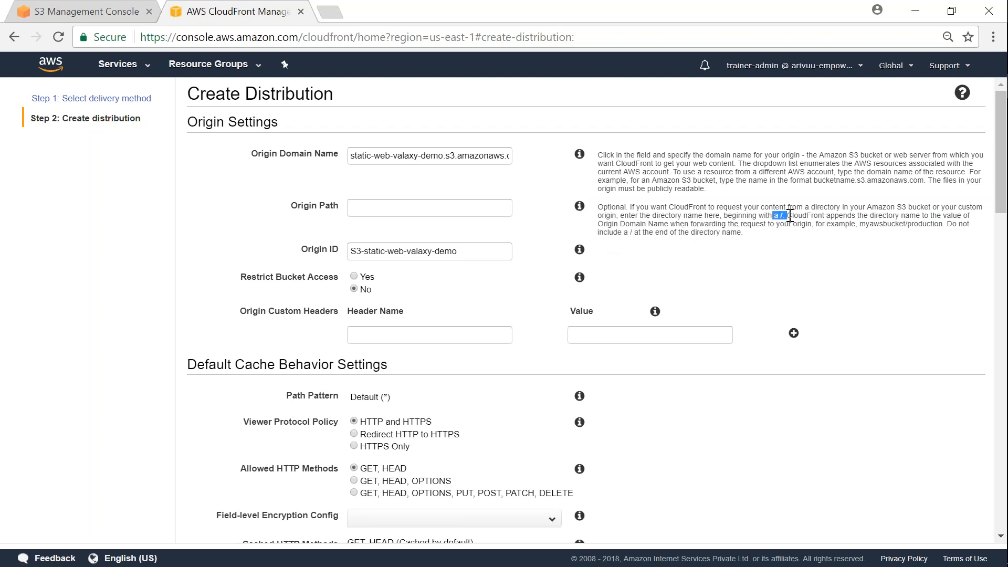
left_click(473, 209)
left_click(618, 206)
double_click(618, 206)
Step: Try a single slash as the origin path and clear the field again
left_click(461, 208)
type("/")
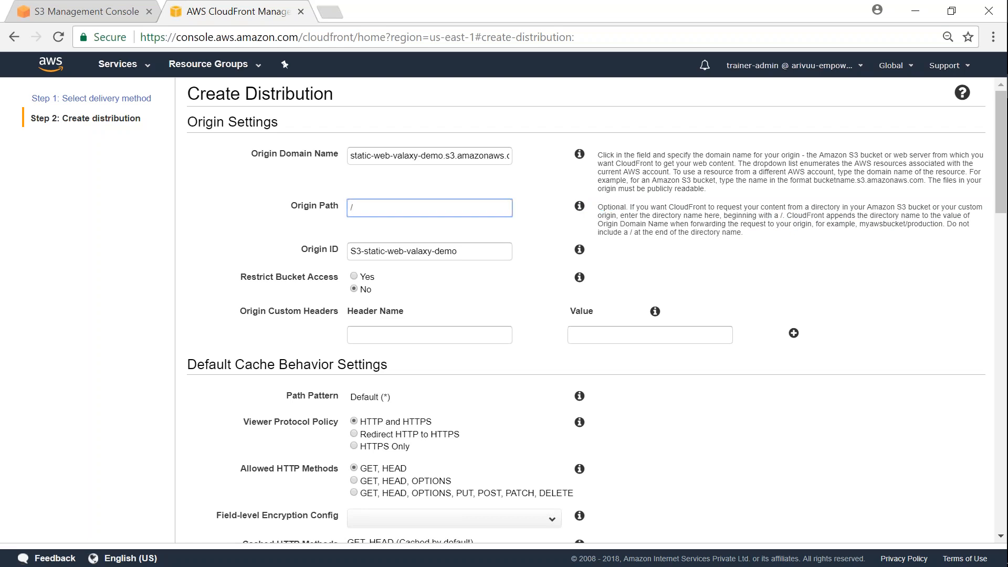
key("BackSpace")
Step: Check the top-level files and folders of the static-web-valaxy-demo bucket in S3 and return to the distribution form
left_click(112, 15)
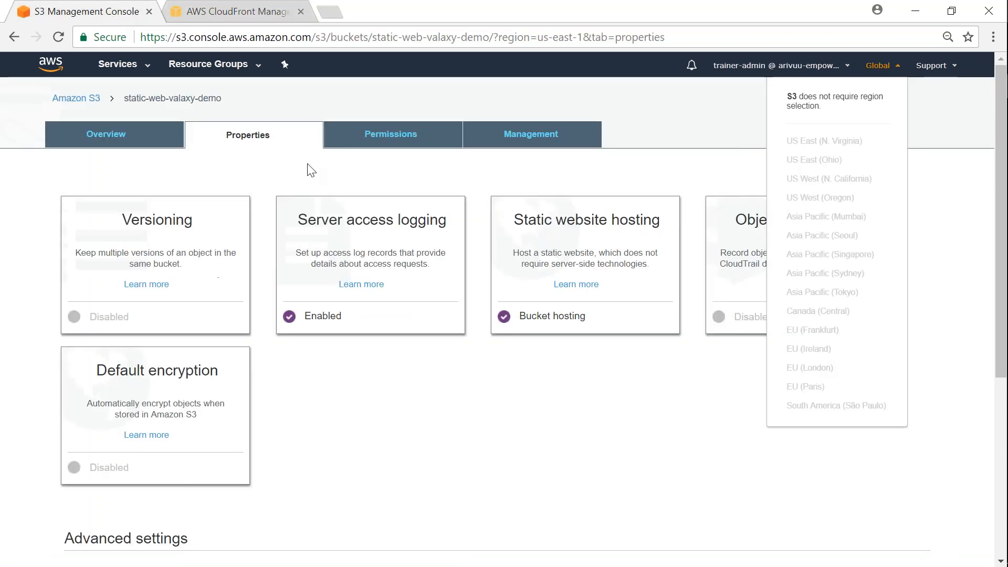
left_click(112, 132)
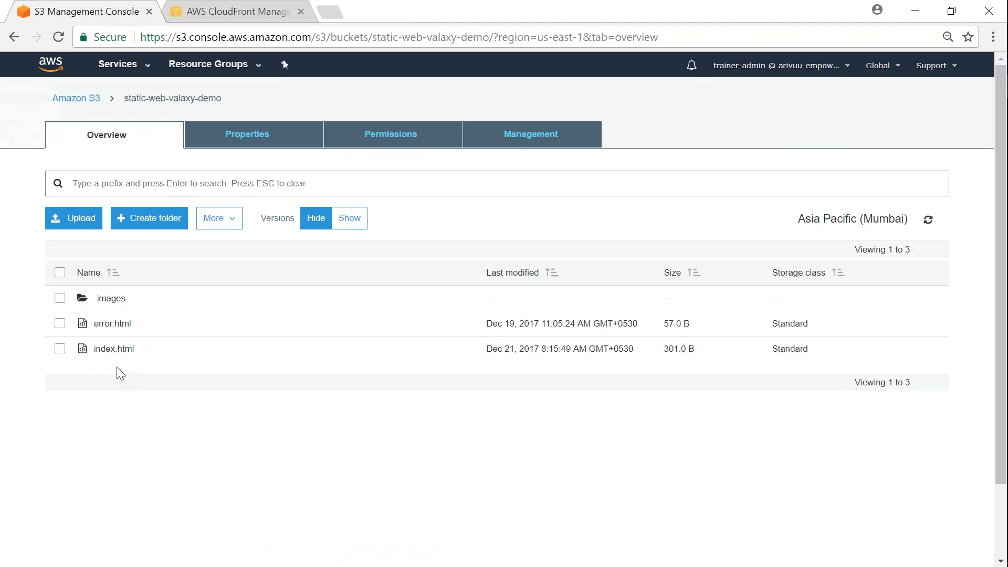
left_click(231, 12)
Step: Try a mysite directory as the origin path and empty the field again
type("/mysite/")
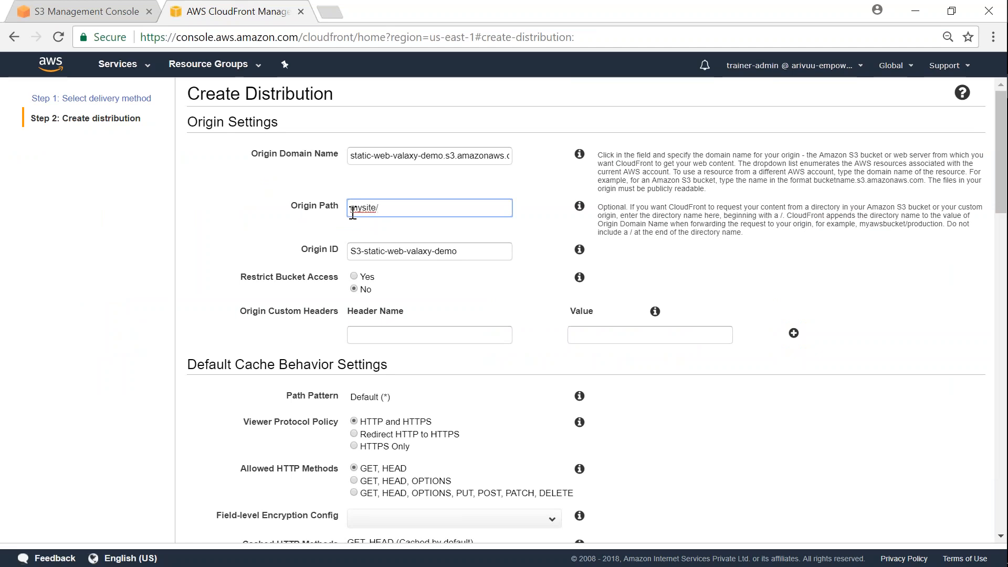
key("BackSpace")
key("BackSpace")
key("BackSpace")
key("BackSpace")
key("BackSpace")
key("BackSpace")
key("BackSpace")
Step: Set Restrict Bucket Access to Yes to view the origin access identity options, and set it back to No
left_click(353, 277)
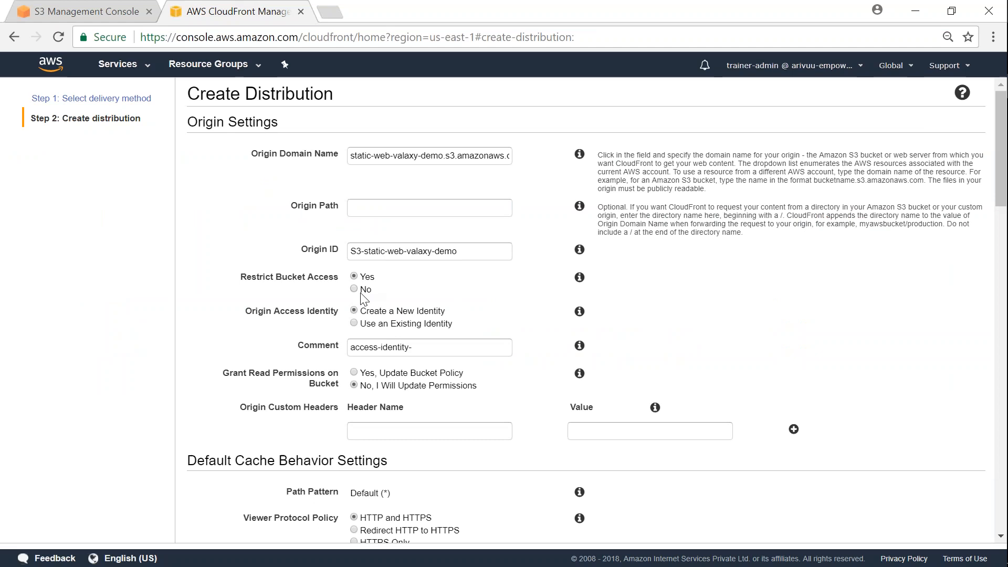
left_click_drag(245, 310, 334, 313)
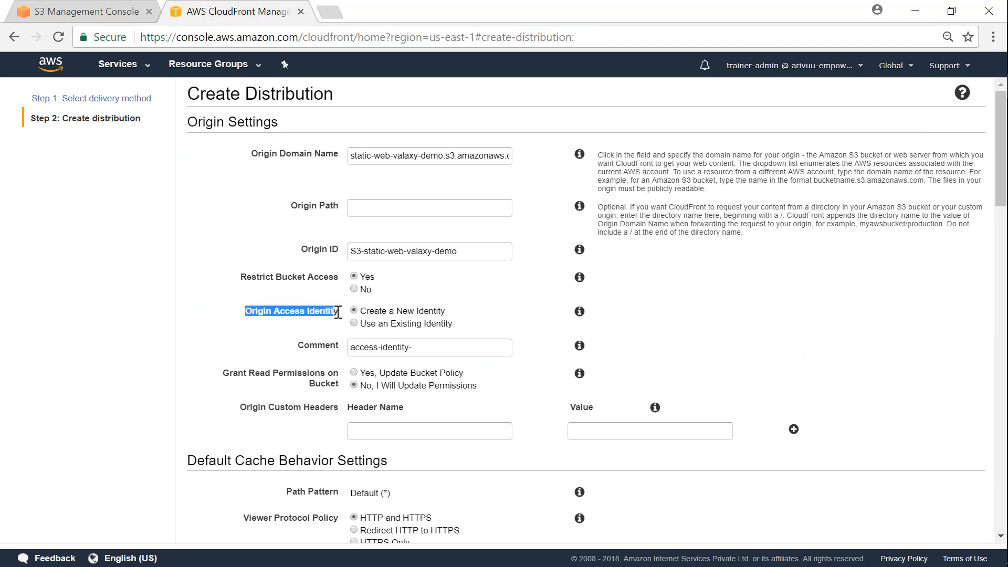
left_click(412, 292)
left_click(354, 289)
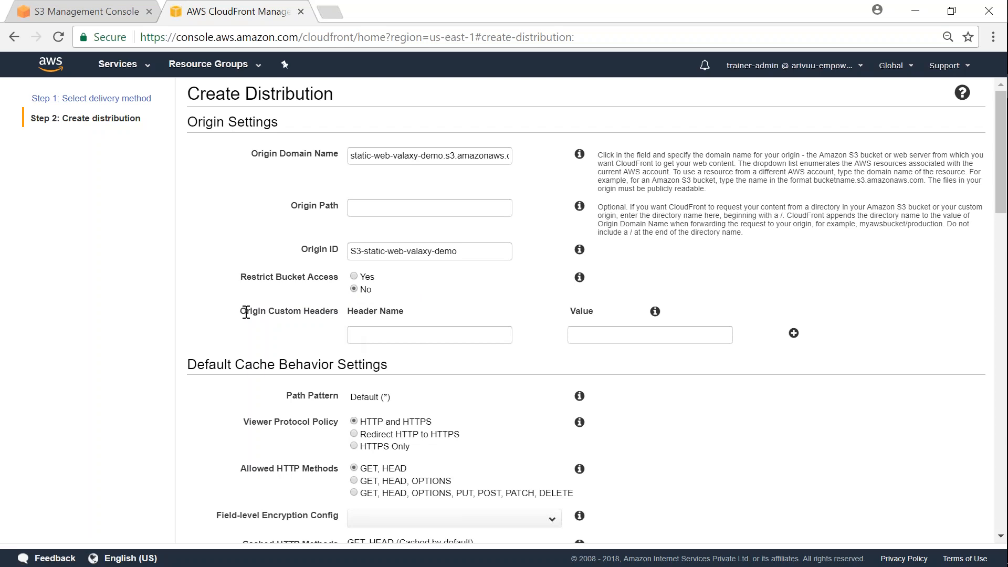
Step: Leave the origin custom headers empty and set the viewer protocol policy to Redirect HTTP to HTTPS
triple_click(275, 312)
left_click(340, 312)
left_click(359, 335)
scroll(414, 359, "down", 3)
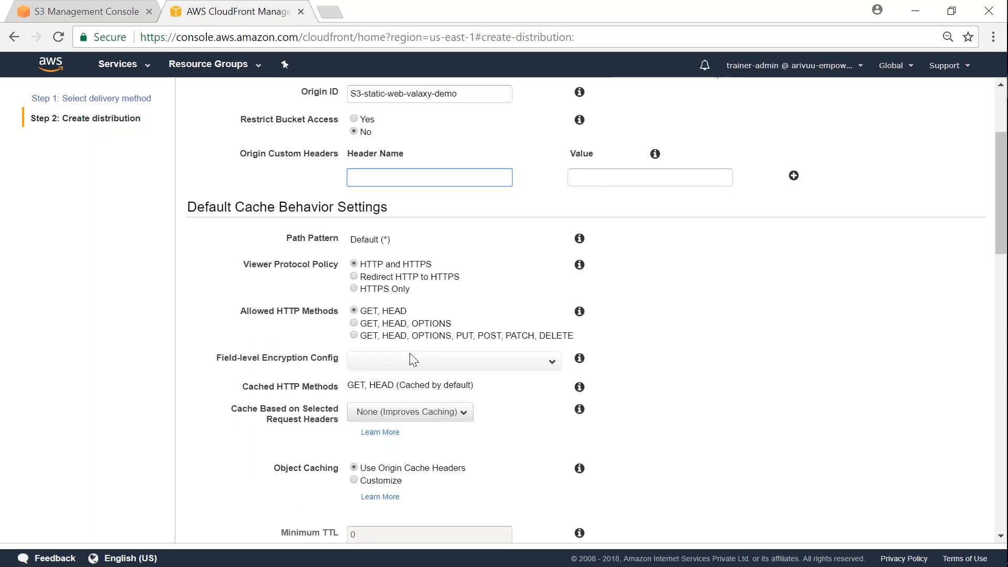
scroll(412, 359, "down", 2)
left_click_drag(357, 164, 390, 160)
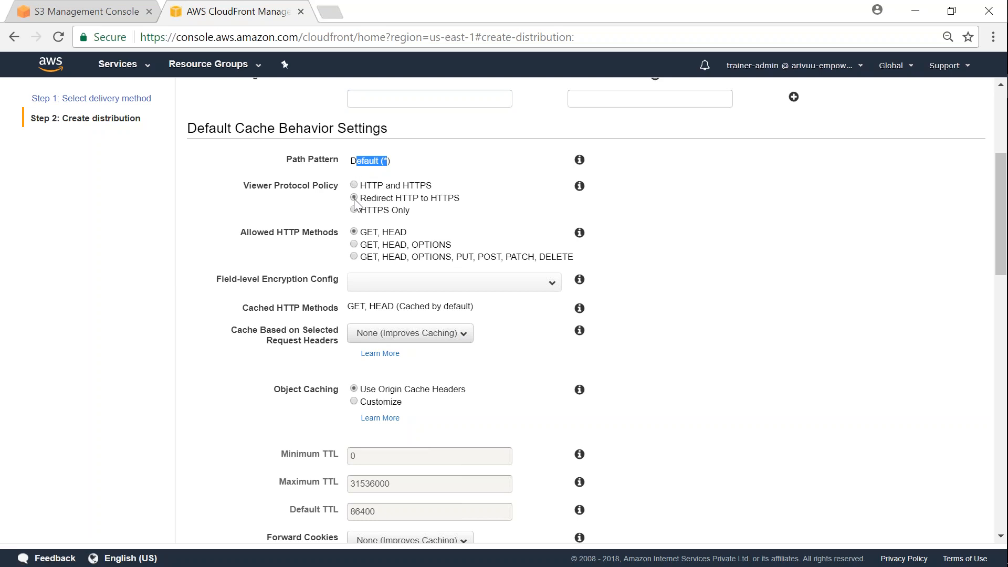
left_click_drag(393, 202, 461, 202)
double_click(434, 204)
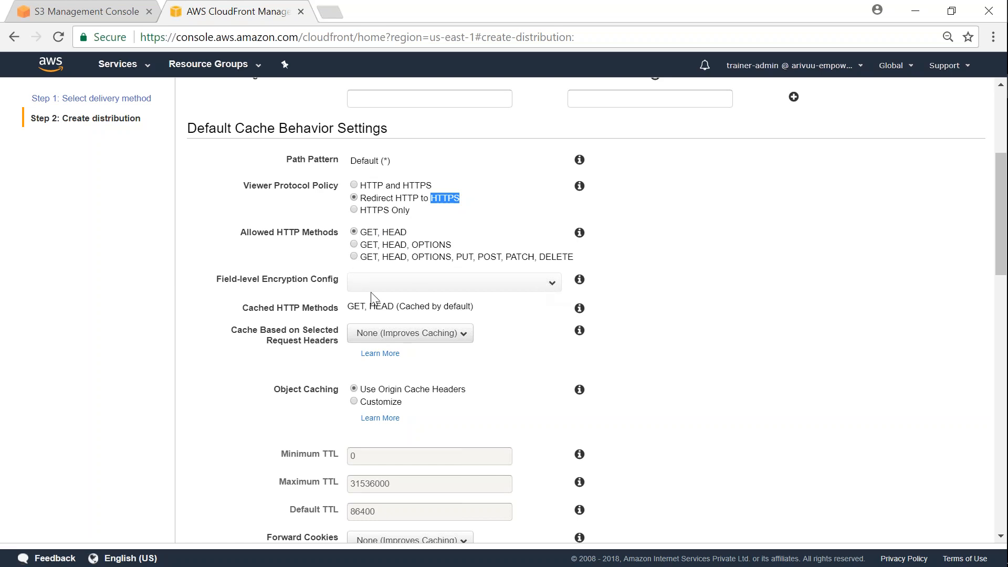
Step: Review the field-level encryption setting and the choices for caching based on selected request headers
left_click_drag(241, 279, 310, 278)
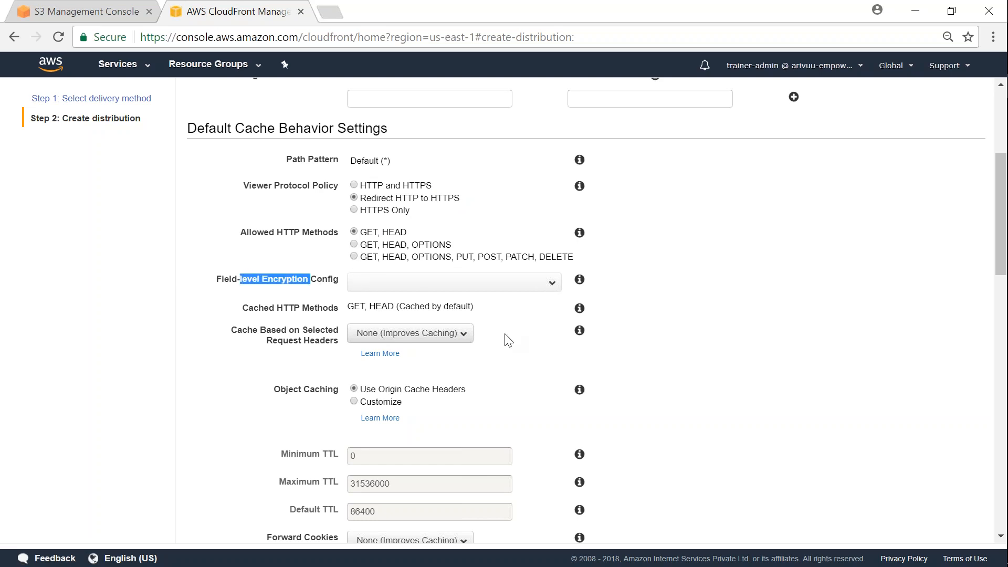
left_click(455, 333)
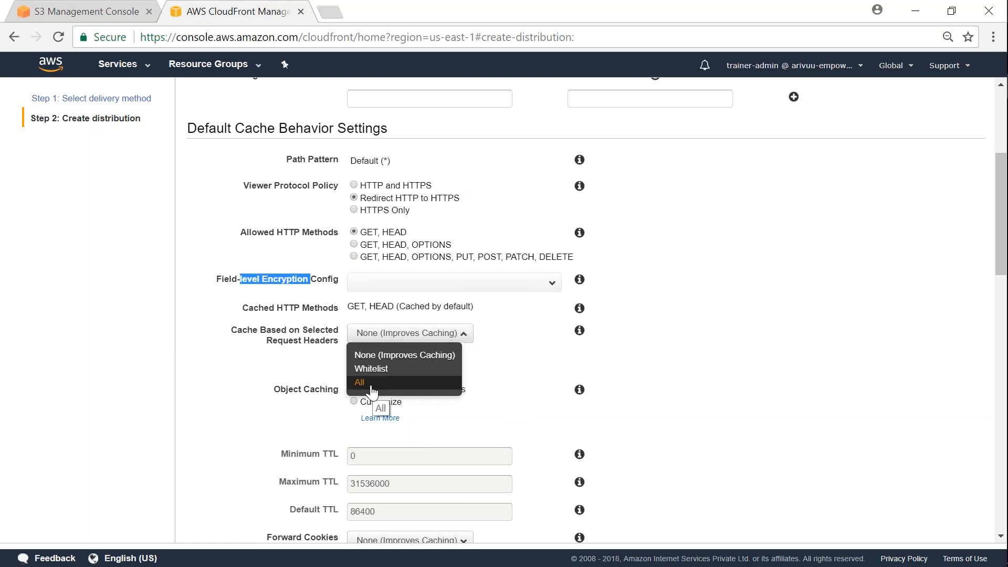
left_click(505, 345)
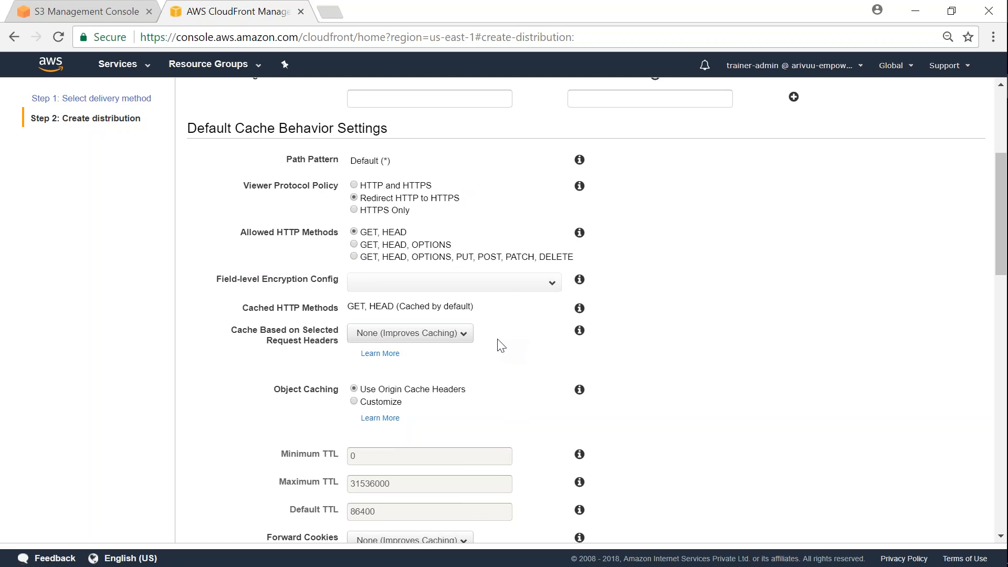
scroll(510, 367, "down", 3)
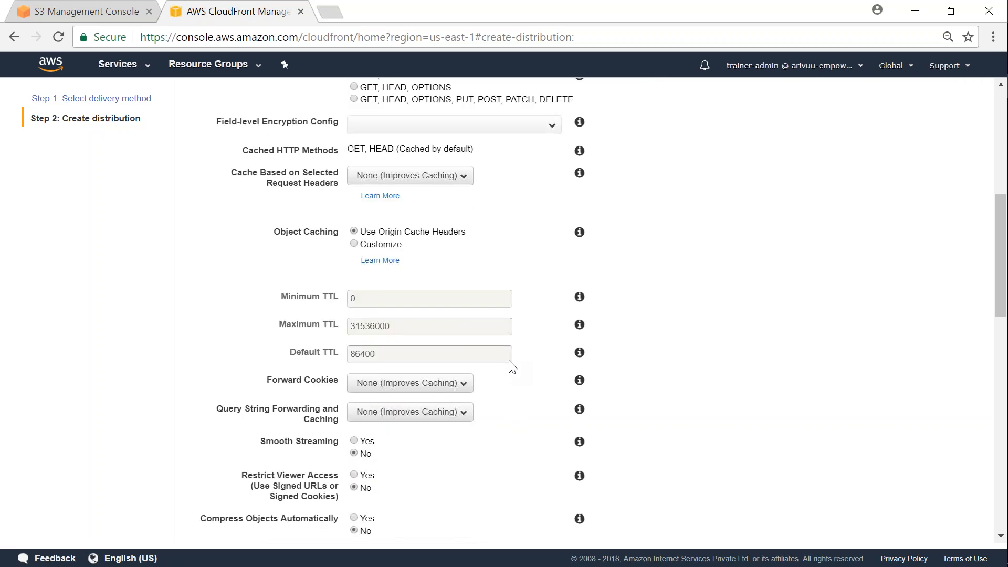
Step: Review the minimum, maximum and default TTL values, switch object caching to Customize and set the default TTL to 864000
scroll(511, 366, "down", 2)
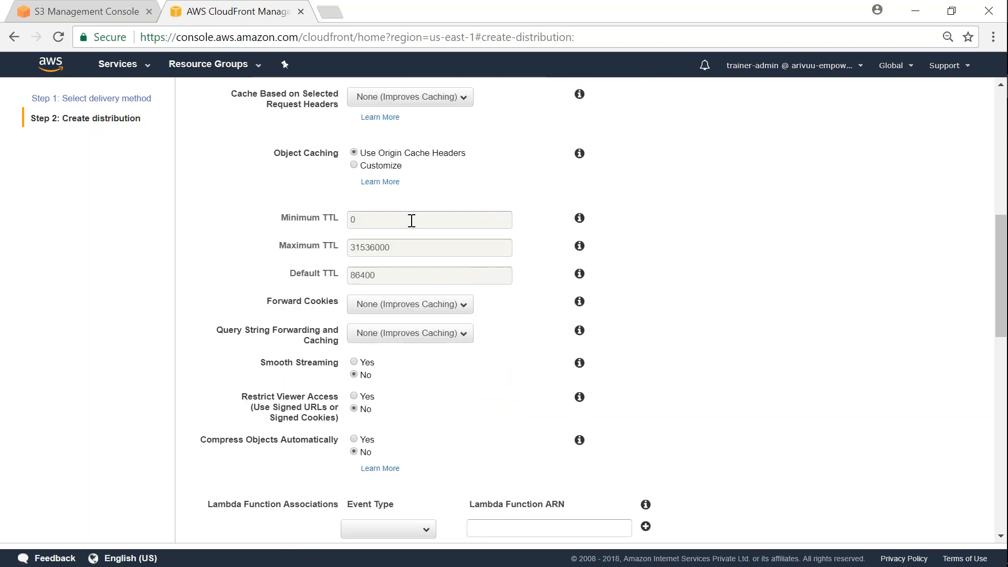
left_click_drag(411, 220, 328, 221)
left_click_drag(415, 250, 338, 250)
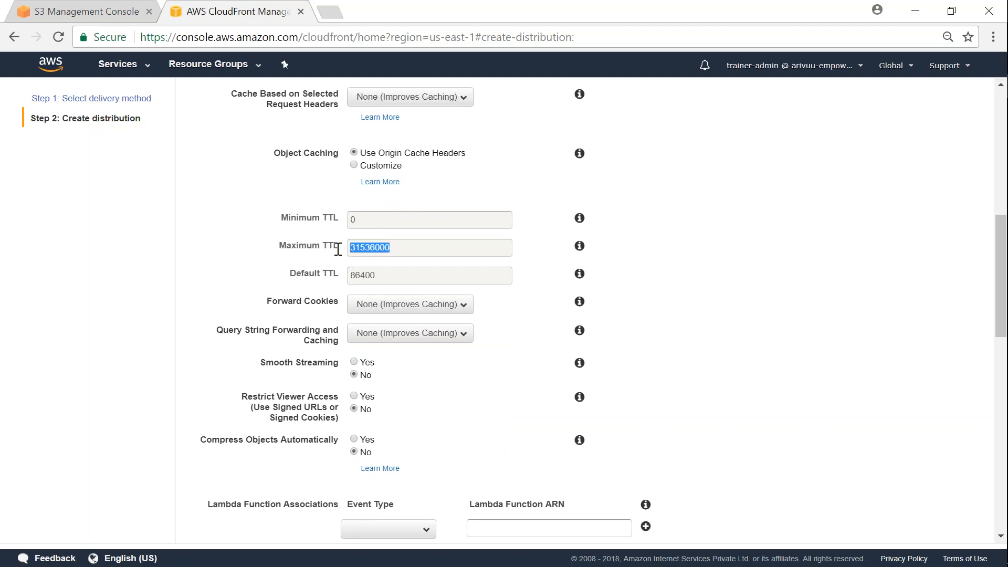
left_click_drag(386, 275, 349, 276)
double_click(363, 278)
left_click(380, 275)
double_click(367, 275)
left_click(381, 277)
double_click(375, 275)
left_click(354, 165)
left_click(382, 275)
type("0")
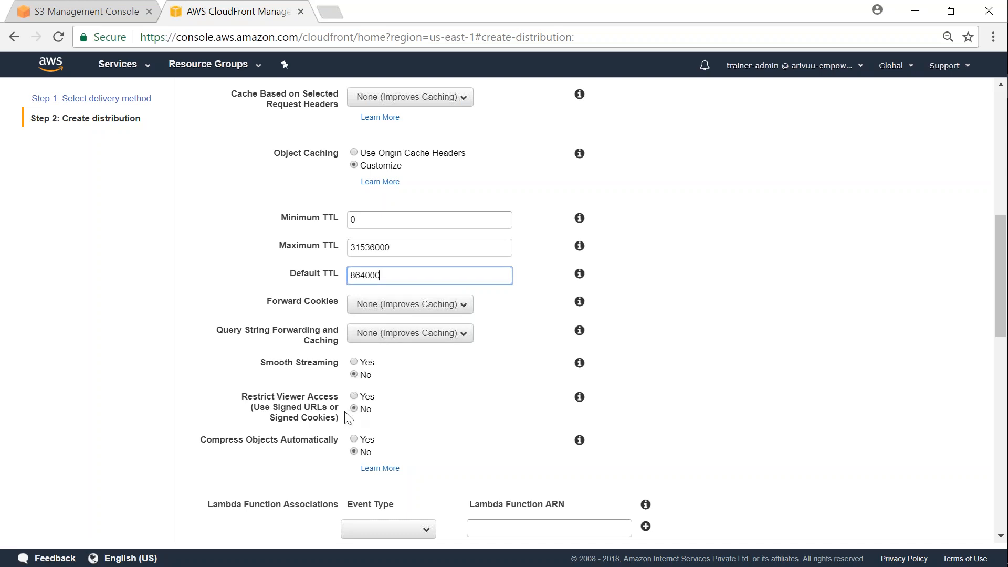
Step: Set Compress Objects Automatically to Yes in the default cache behavior settings
scroll(429, 428, "down", 2)
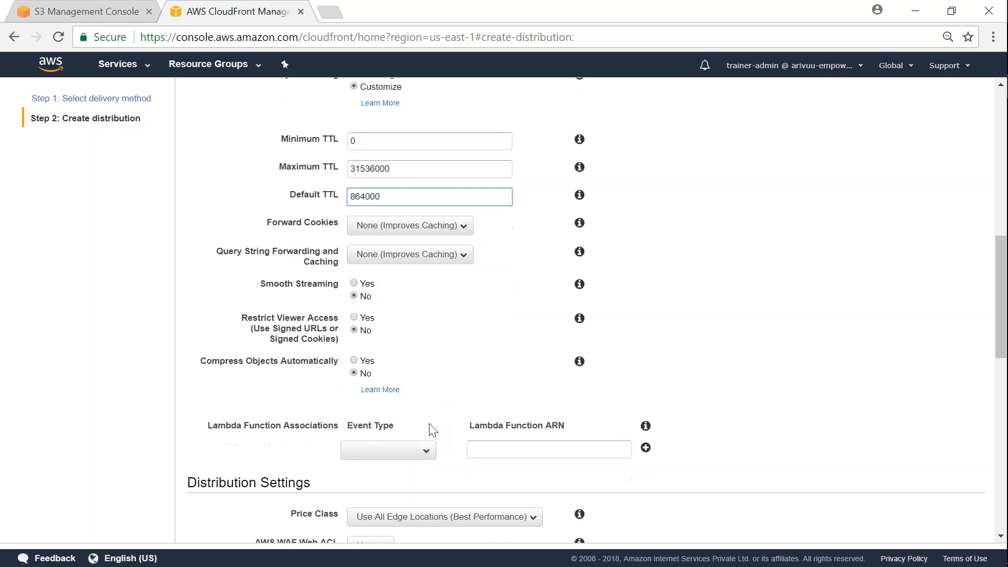
scroll(430, 428, "down", 2)
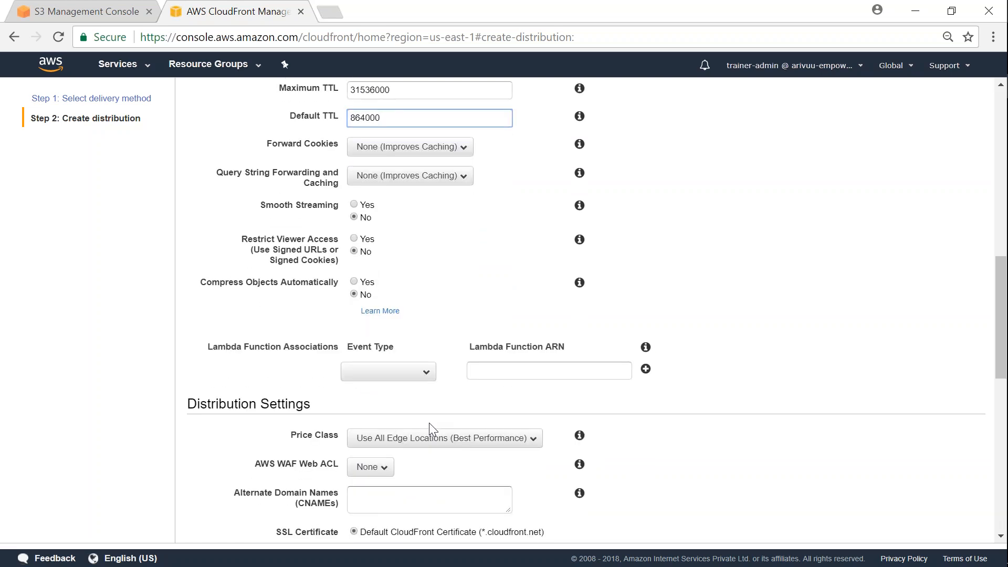
left_click(354, 282)
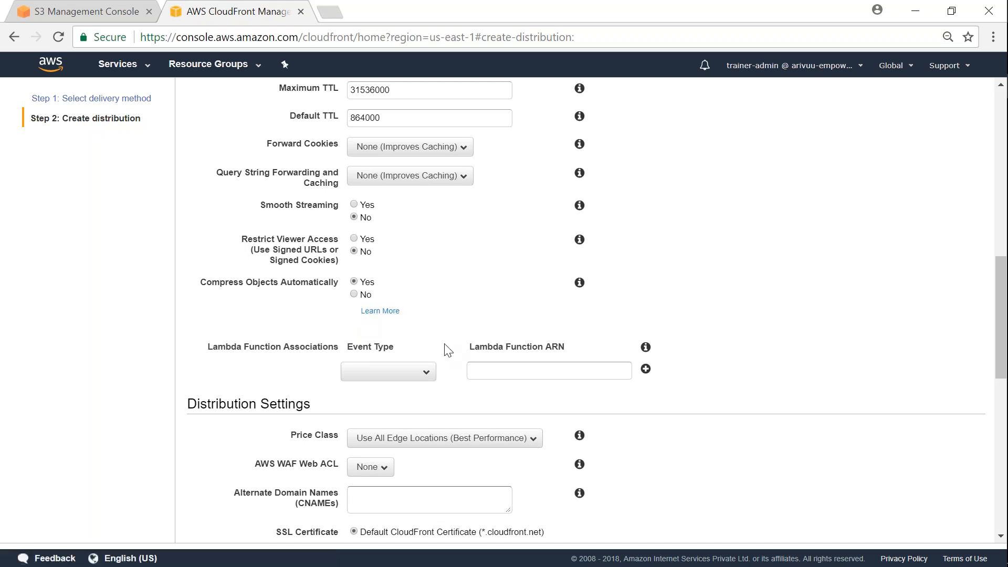
Step: Review the event types and the function ARN field of the Lambda function associations, leaving both empty
scroll(444, 345, "down", 2)
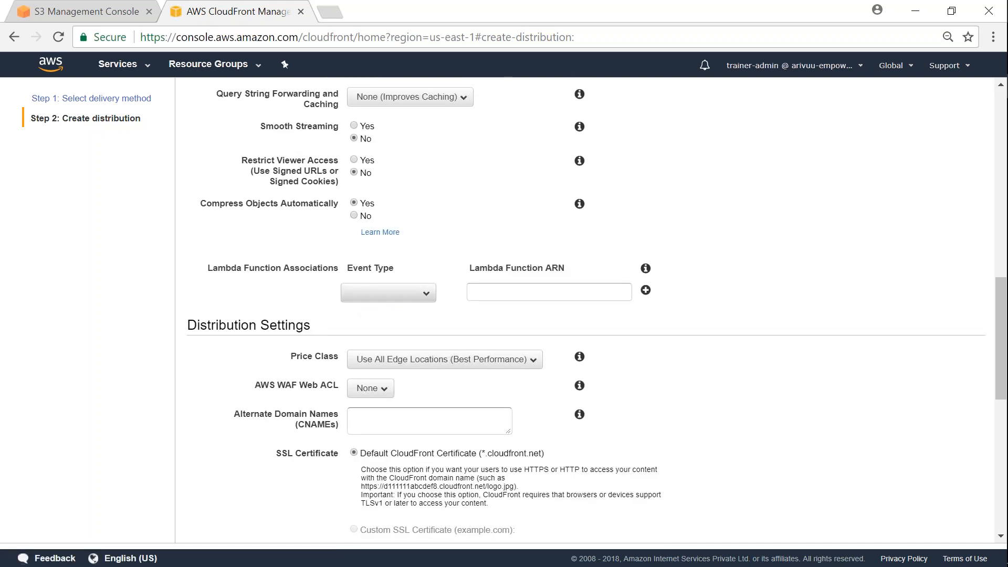
left_click(388, 293)
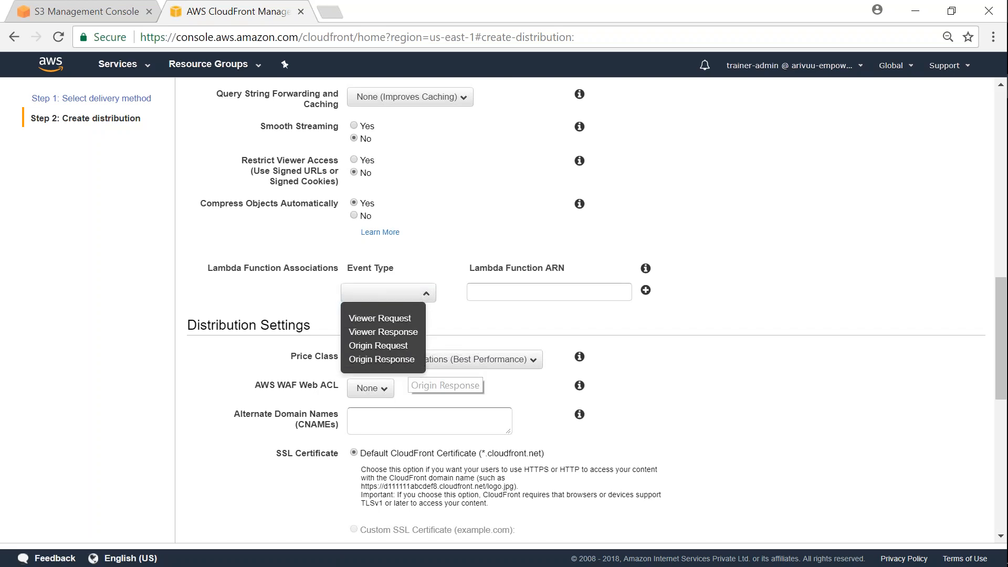
left_click(482, 314)
left_click(499, 292)
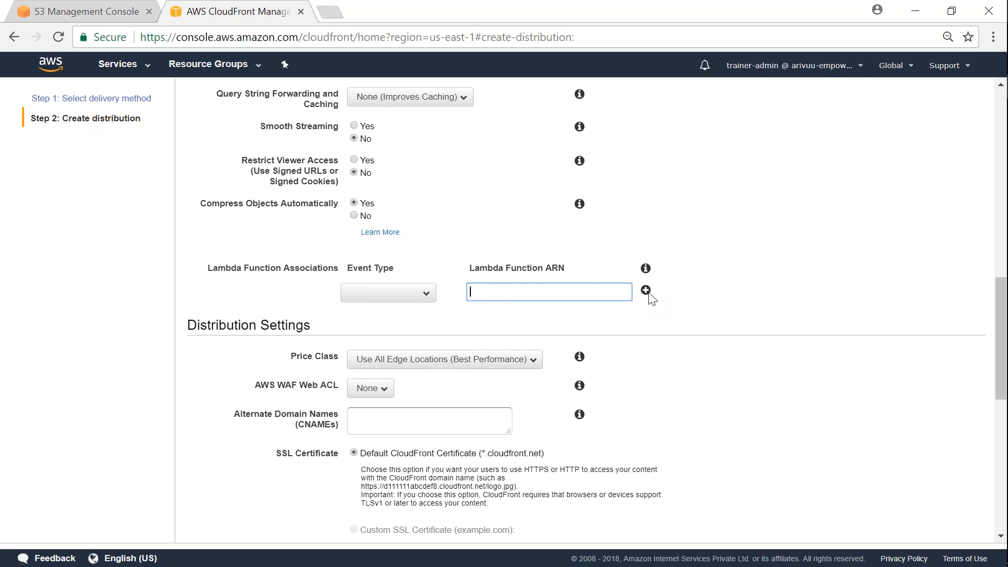
double_click(553, 267)
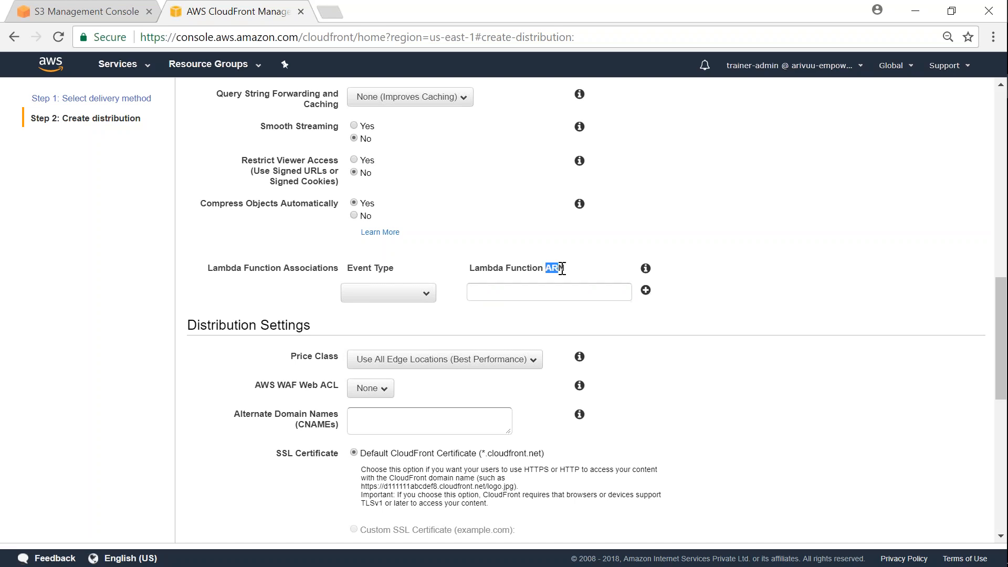
left_click(561, 288)
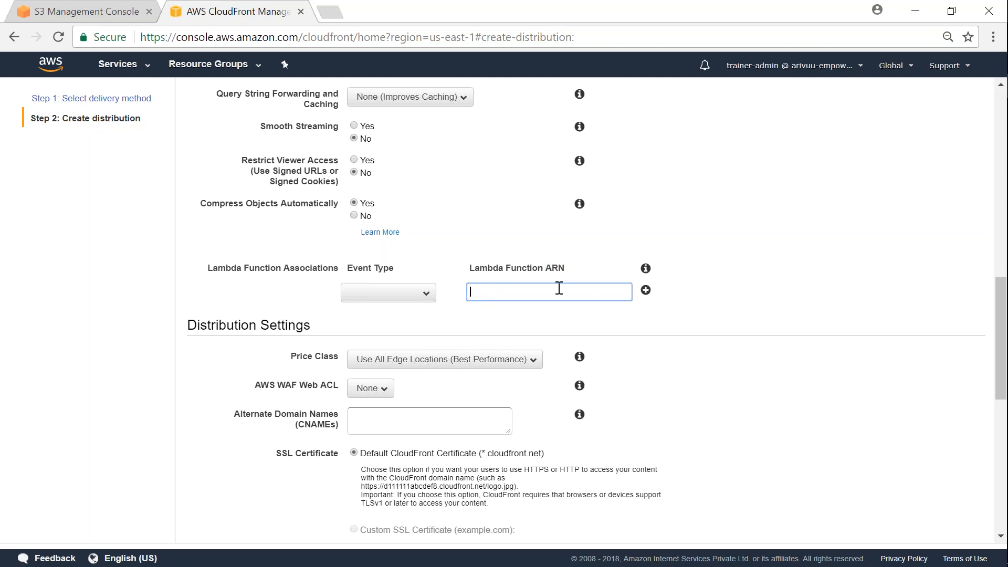
Step: Compare the price class options and set the price class to Use Only US, Canada and Europe
scroll(567, 317, "down", 3)
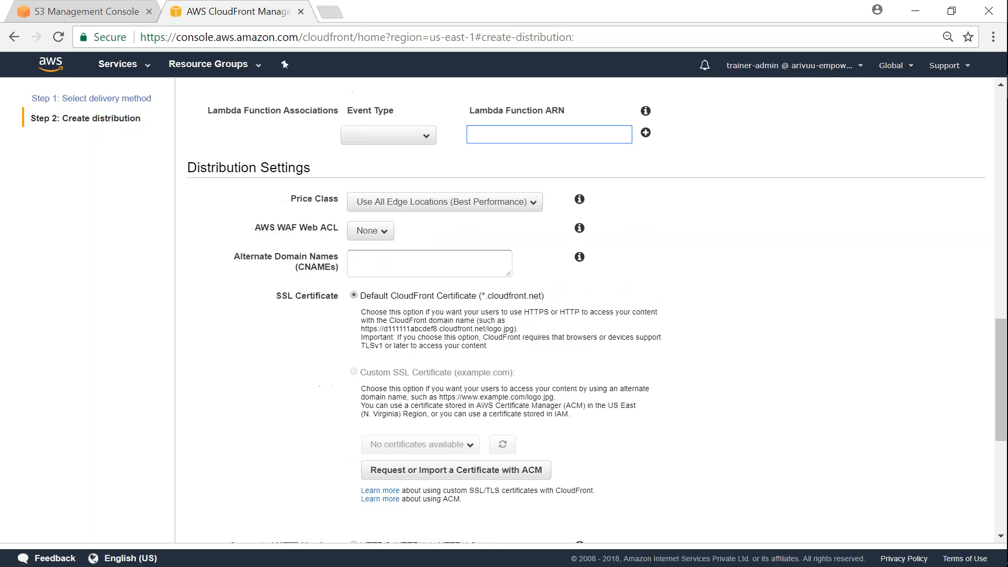
left_click(529, 205)
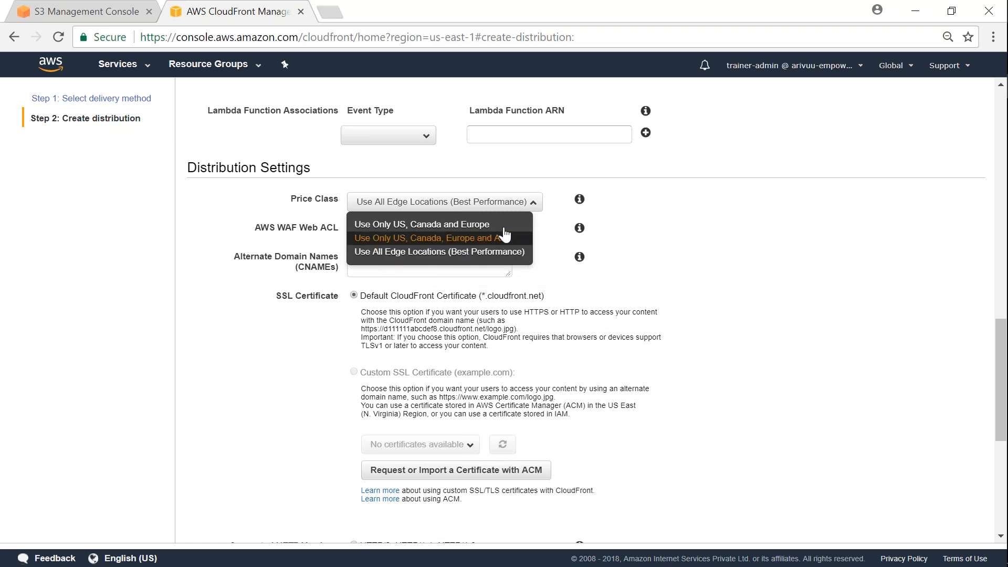
left_click(447, 243)
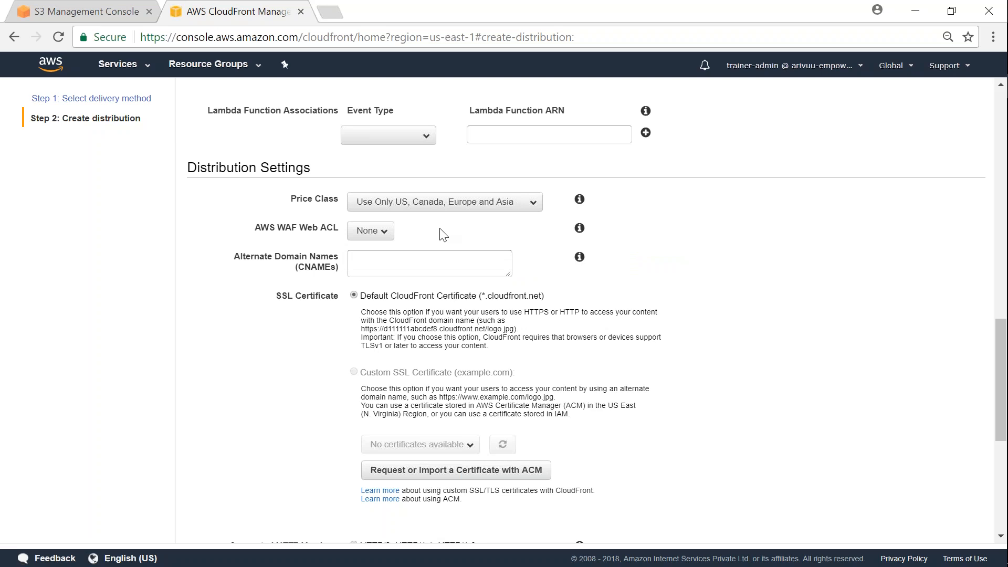
left_click(440, 204)
left_click(440, 227)
left_click(444, 203)
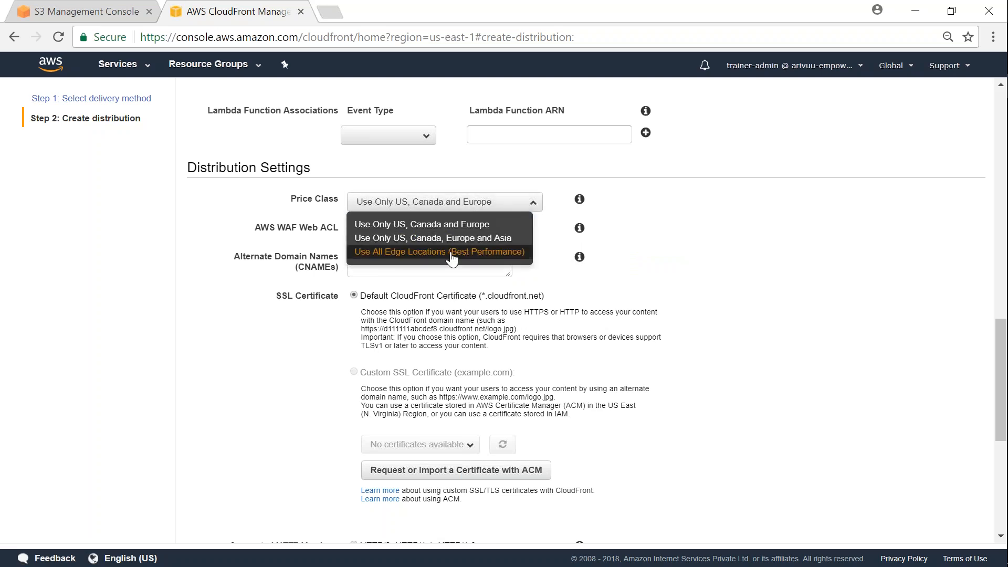
left_click(461, 225)
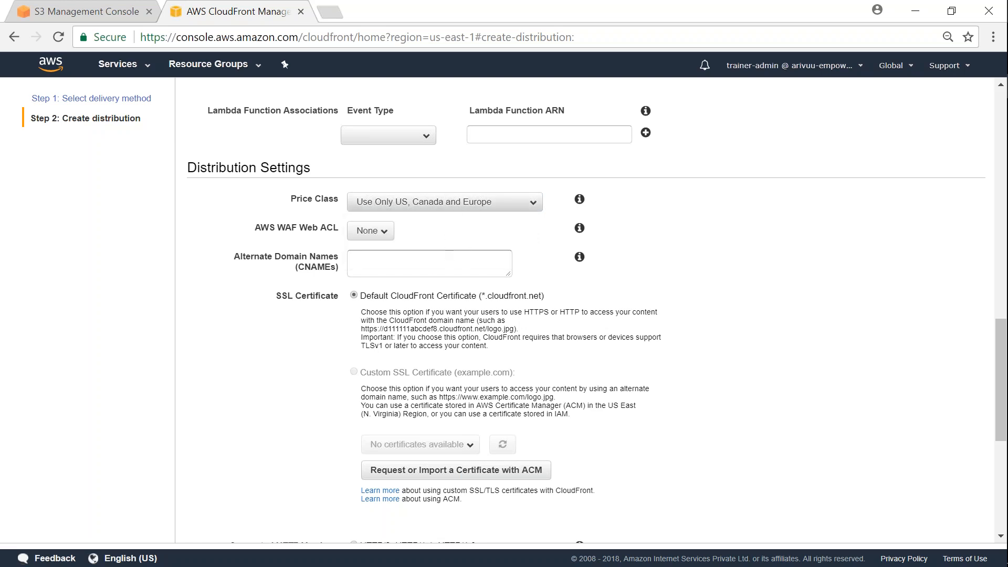
left_click(450, 207)
left_click(447, 231)
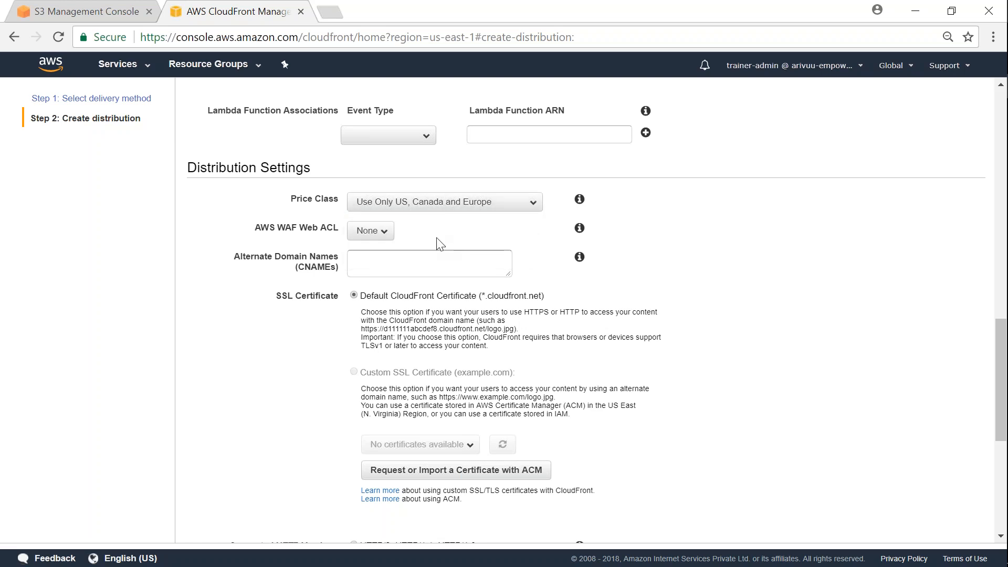
Step: Review the AWS WAF Web ACL choices and the alternate domain names setting, leaving the ACL at None
left_click(385, 235)
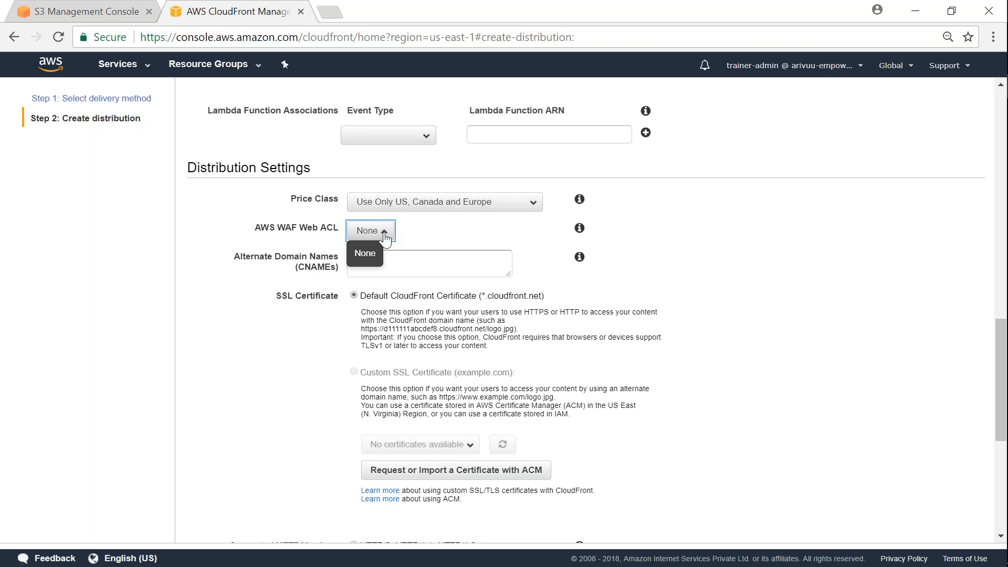
left_click(385, 236)
left_click(380, 232)
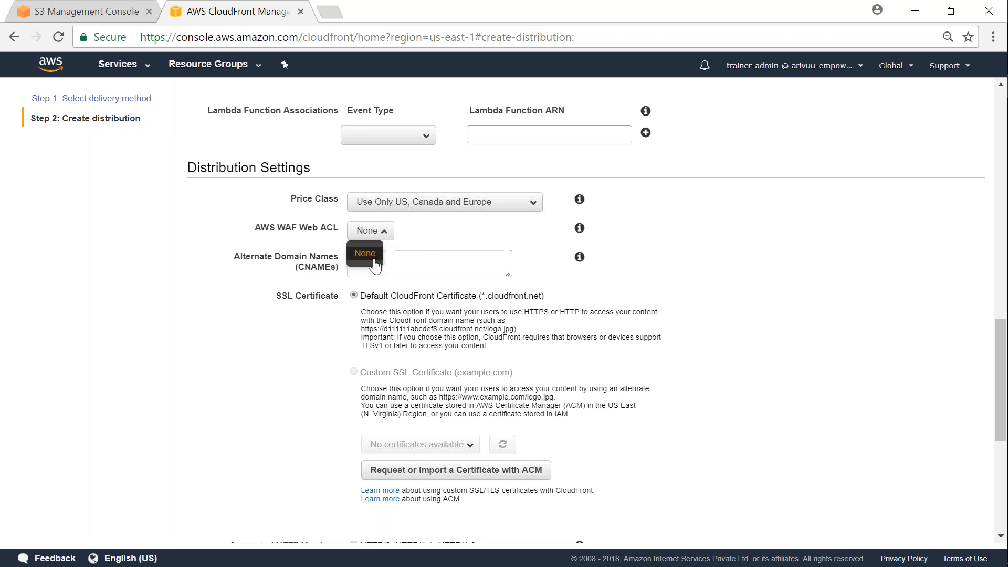
left_click(426, 270)
left_click_drag(234, 256, 340, 269)
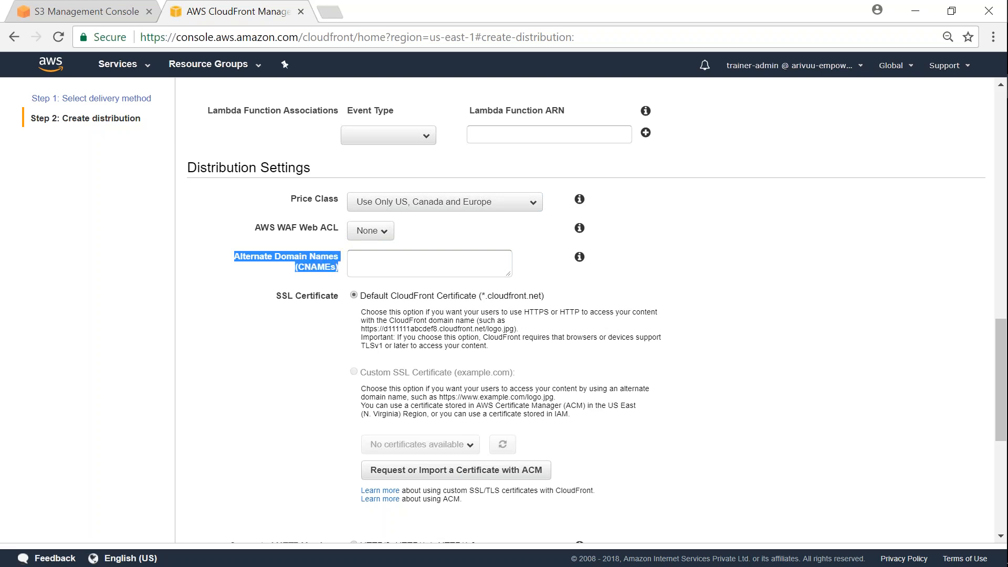
Step: Review the SSL certificate setting, keeping the Default CloudFront Certificate (*.cloudfront.net)
left_click(357, 297)
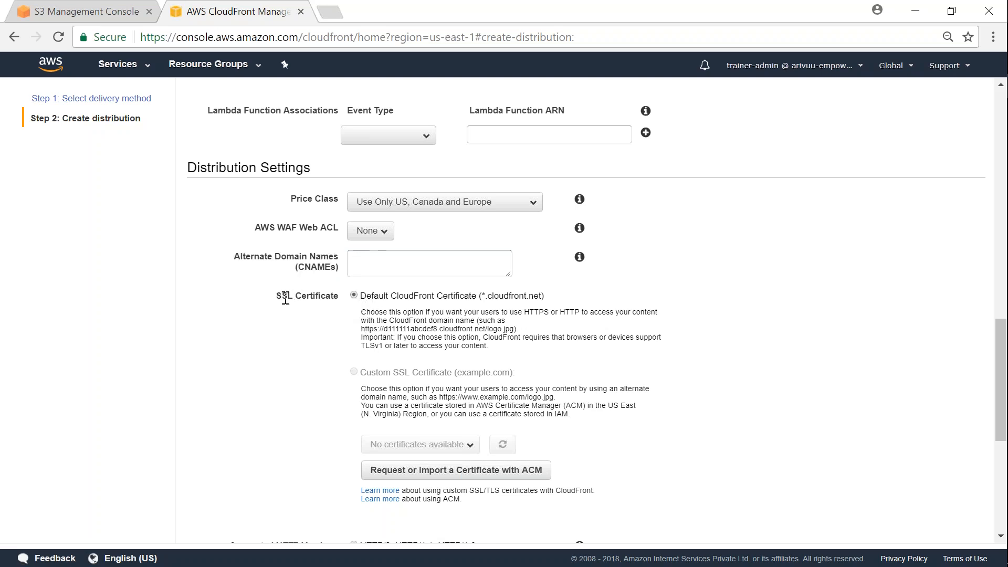
left_click_drag(278, 295, 543, 299)
left_click(372, 299)
left_click(551, 299)
double_click(482, 297)
left_click(481, 297)
left_click_drag(491, 297, 542, 297)
Step: Compare the two supported HTTP versions options, keeping HTTP/2, HTTP/1.1, HTTP/1.0
scroll(542, 313, "down", 3)
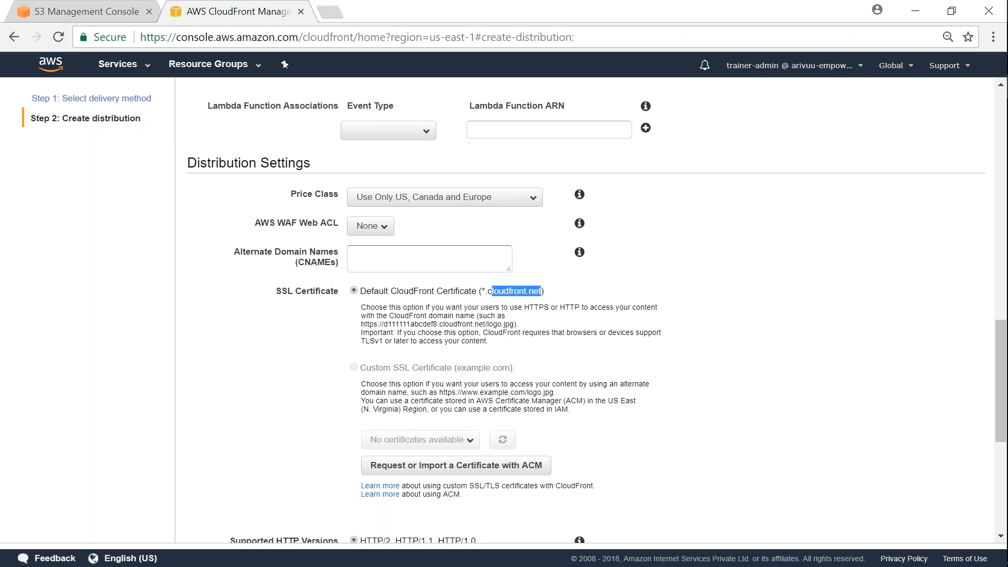
scroll(632, 285, "down", 3)
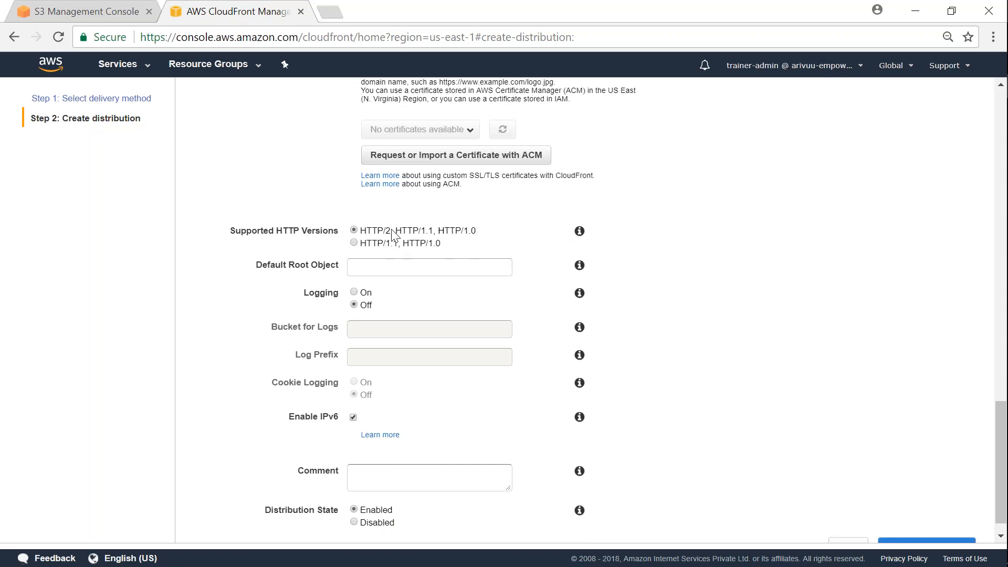
left_click_drag(391, 231, 384, 230)
double_click(430, 231)
left_click_drag(476, 230, 461, 231)
left_click_drag(366, 243, 446, 251)
left_click_drag(366, 231, 523, 231)
Step: Read the help for the default root object and set it to index.html
scroll(521, 226, "down", 1)
left_click(499, 244)
left_click(578, 245)
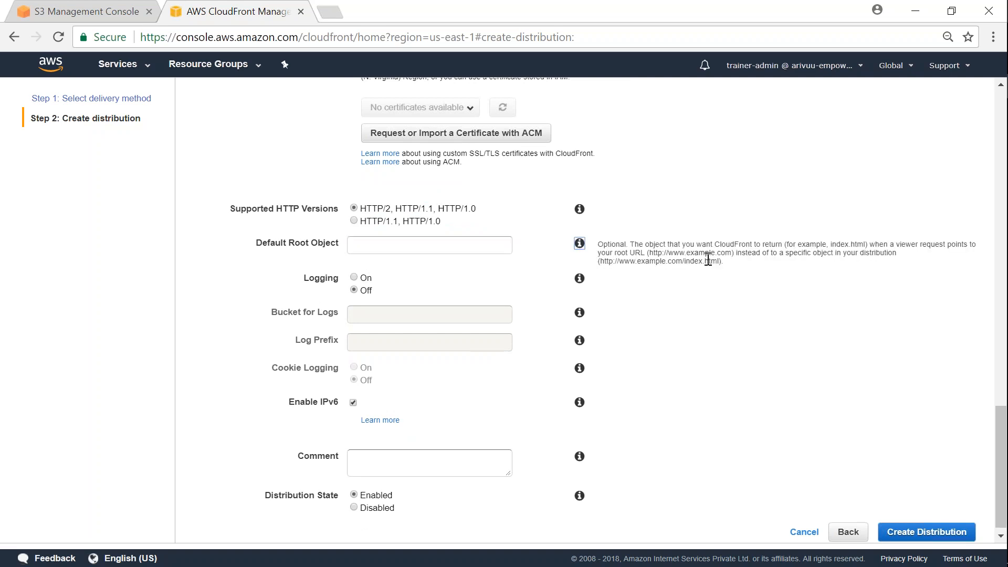
left_click_drag(828, 244, 869, 243)
left_click(508, 245)
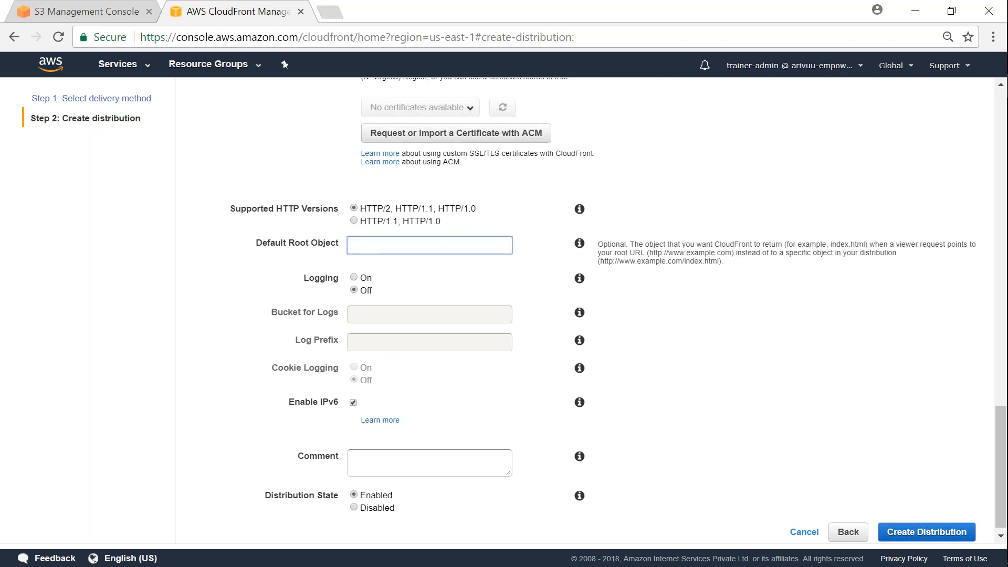
type("index.html")
Step: Turn on logging and choose logz-output.s3.amazonaws.com as the bucket for logs
left_click(356, 278)
left_click(362, 315)
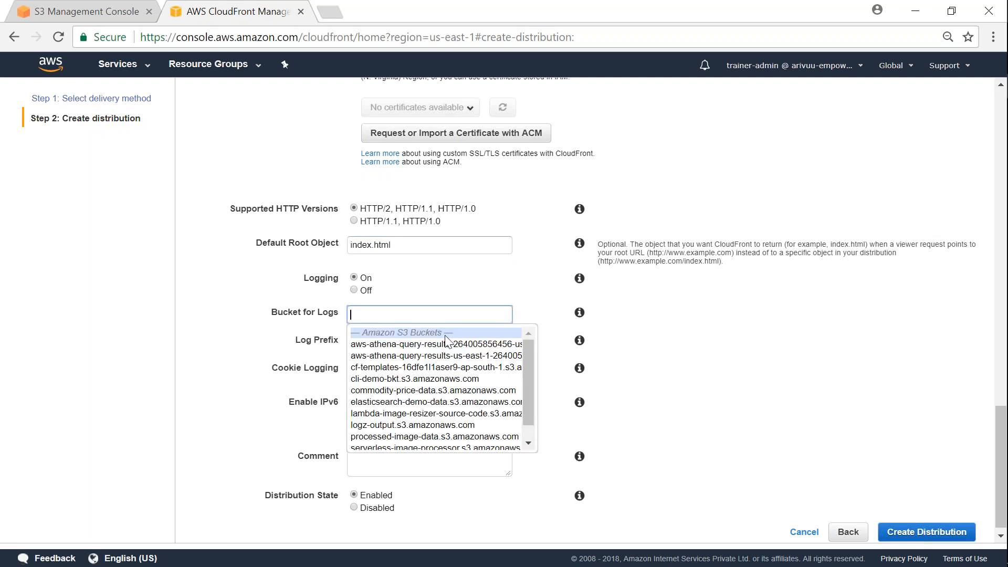
scroll(445, 344, "down", 1)
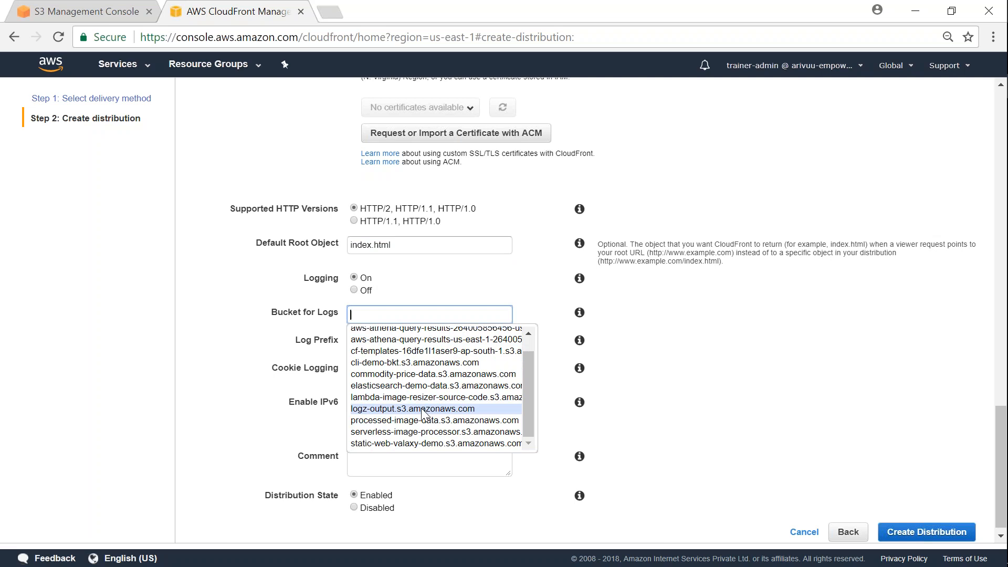
left_click(424, 407)
Step: Create the distribution with the log prefix cf-access-logs/ and the comment "This my cloudfront demo"
left_click(416, 347)
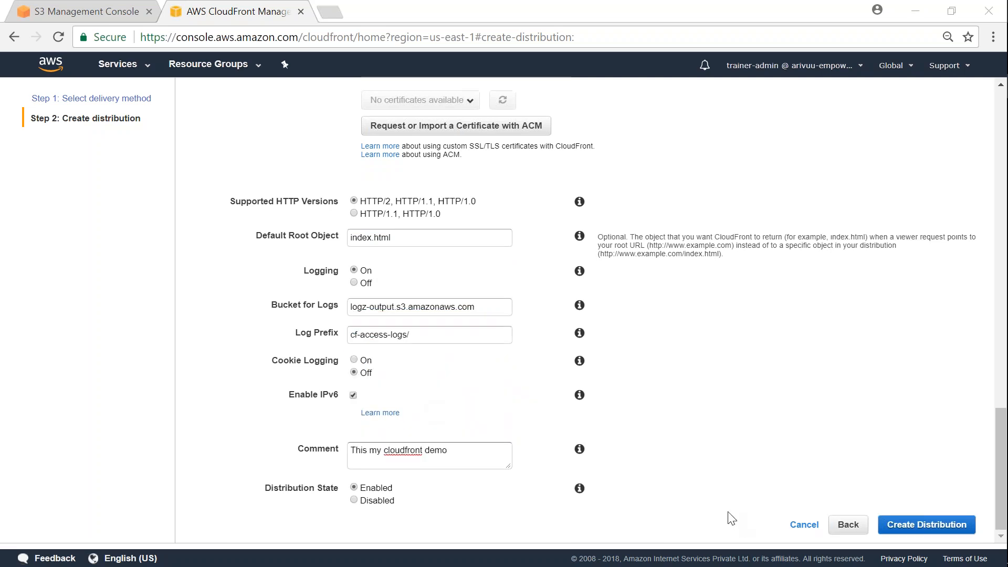
left_click(428, 335)
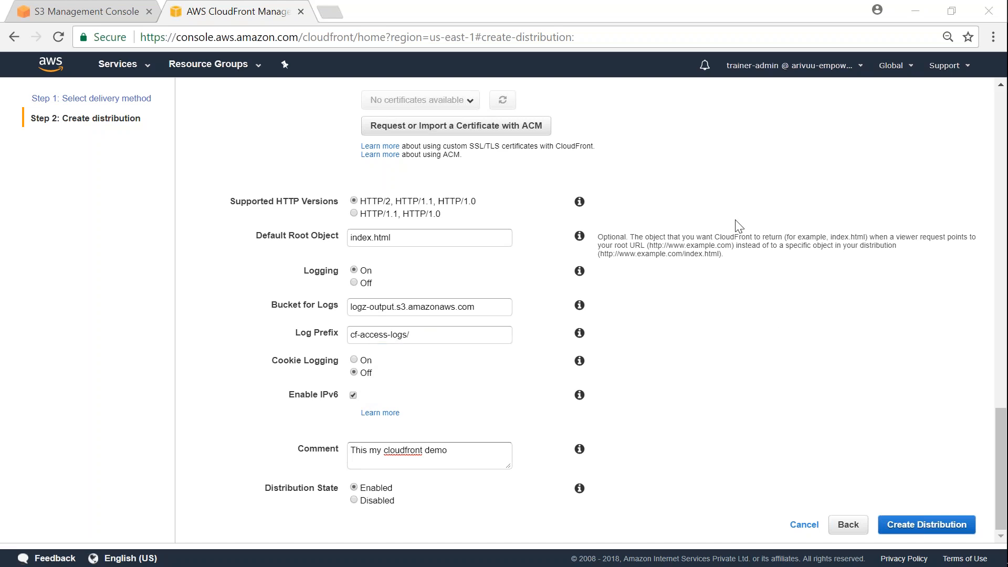
left_click(910, 525)
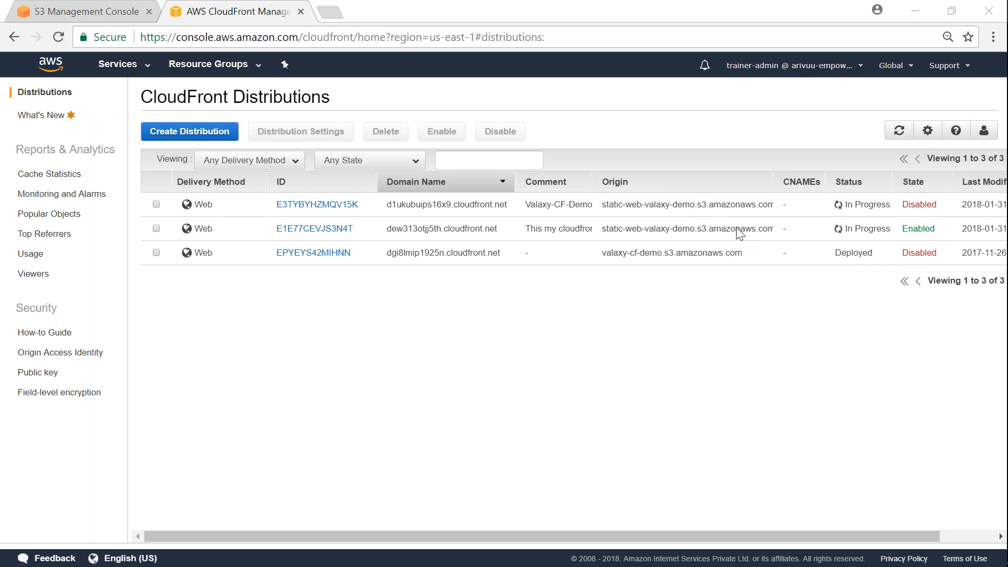
Step: Search the distributions for "cloudront", clear the search text and refresh the list
left_click(493, 160)
type("cloudront")
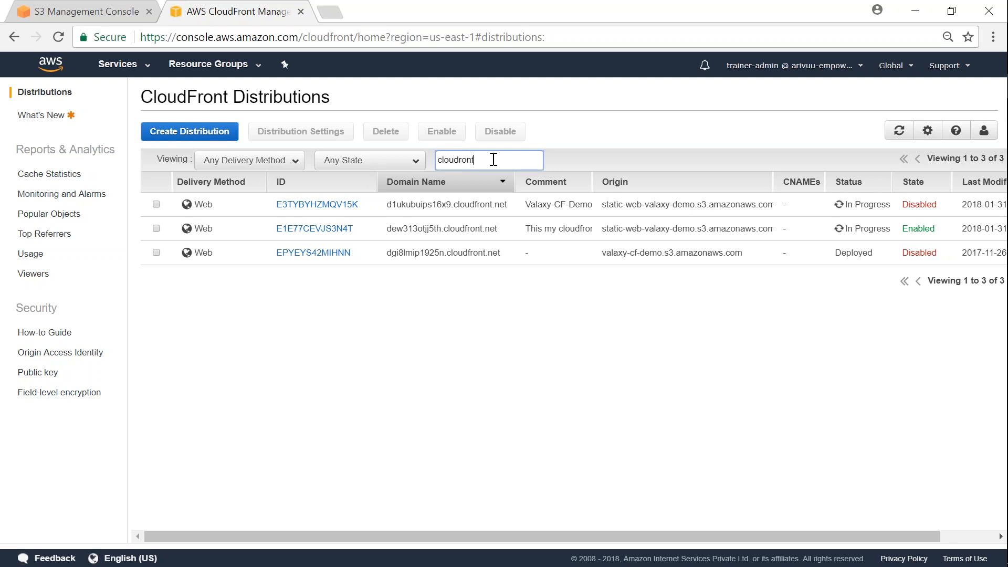
double_click(492, 159)
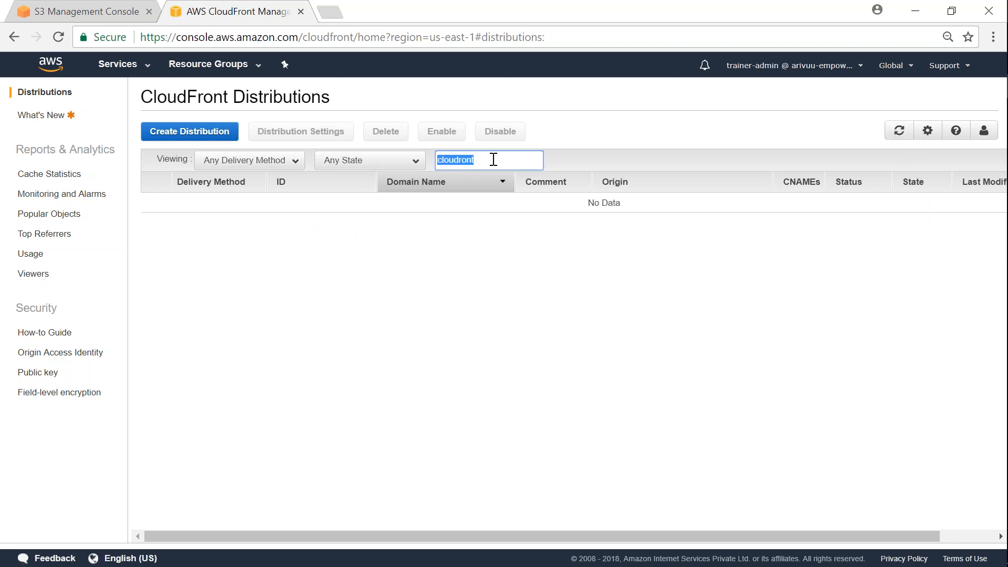
key("BackSpace")
left_click(899, 130)
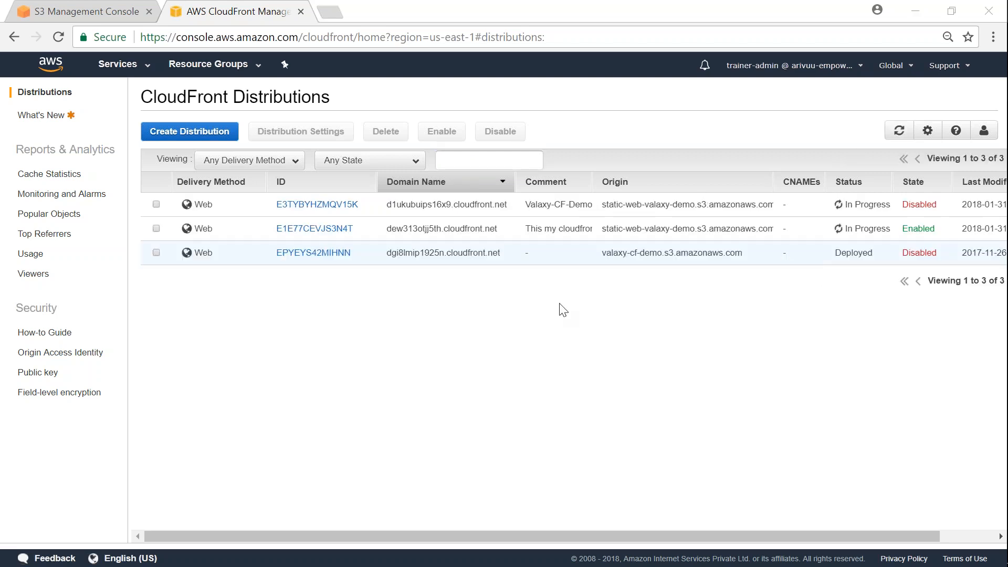
Step: Open the settings of the newly created distribution and view its custom error page configuration
mouse_move(876, 214)
left_mouse_down()
mouse_move(824, 231)
mouse_move(866, 241)
mouse_move(943, 239)
mouse_move(936, 215)
mouse_move(871, 217)
left_mouse_up()
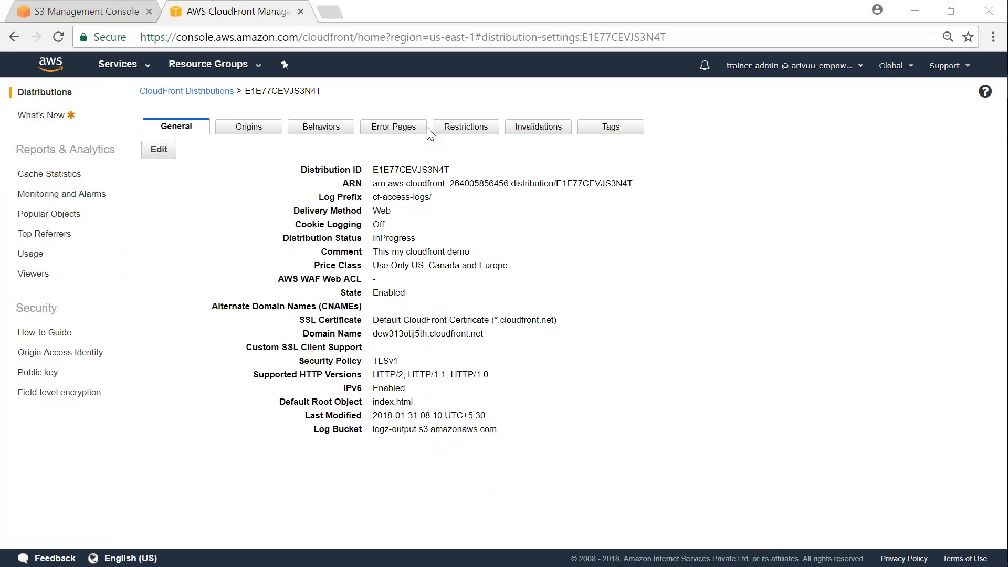
left_click(405, 130)
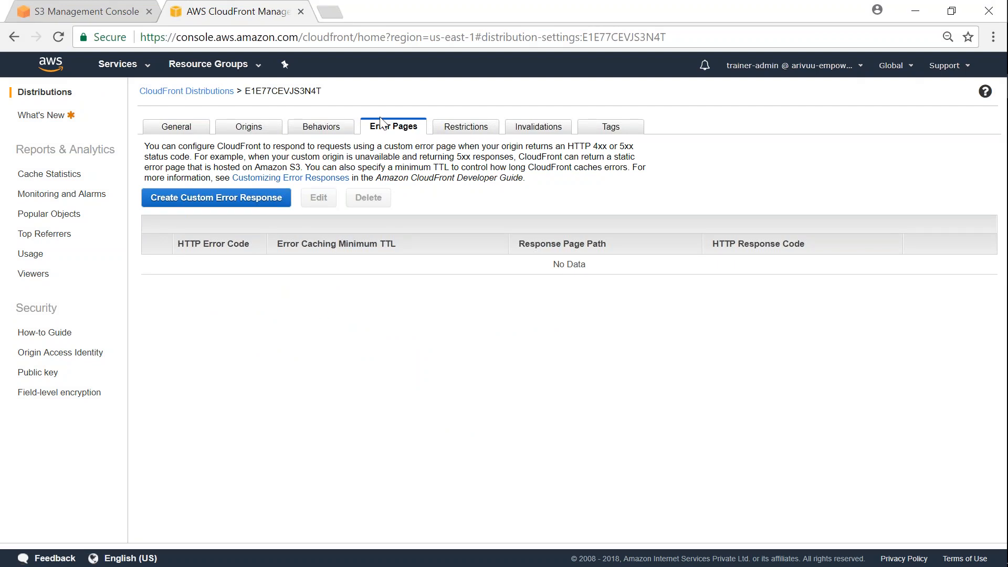
Step: Start a custom error response for HTTP error code 403: Forbidden and enable its customized error response
left_click(229, 198)
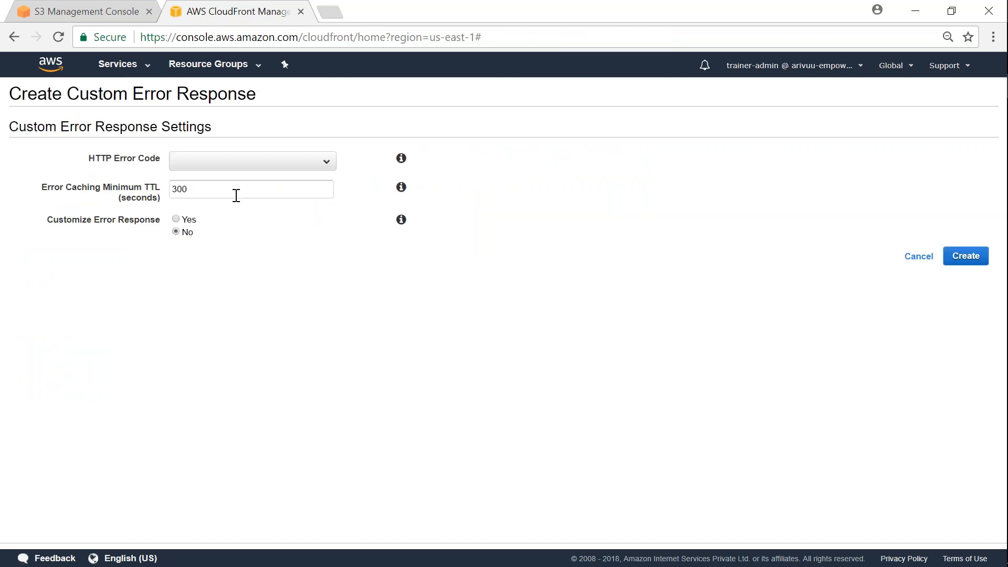
left_click(325, 164)
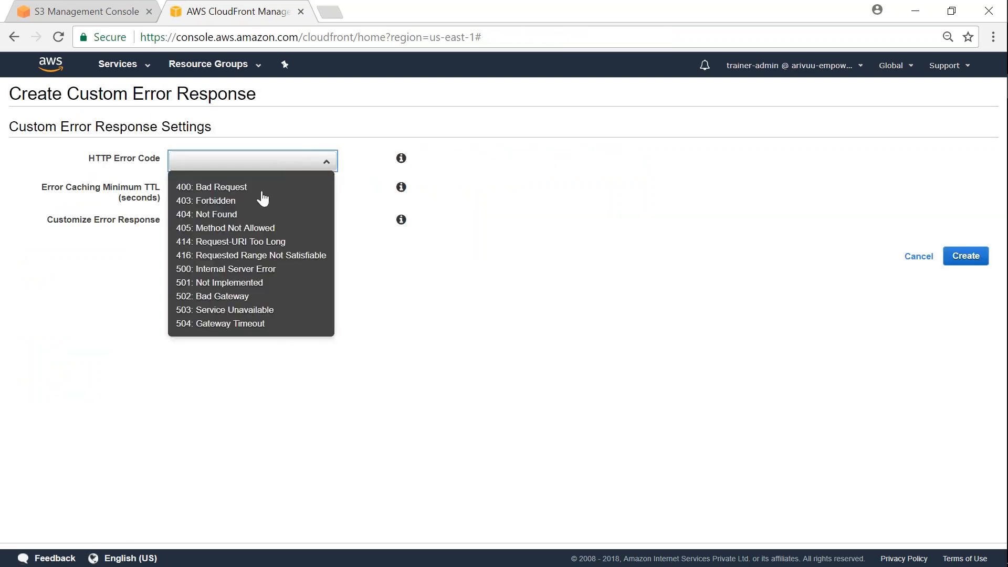
left_click(254, 215)
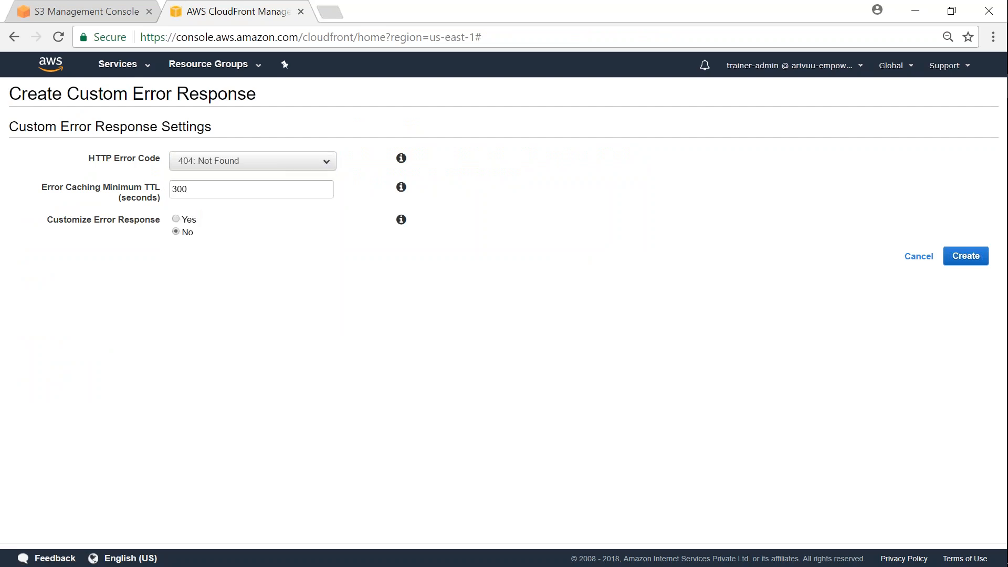
left_click(304, 163)
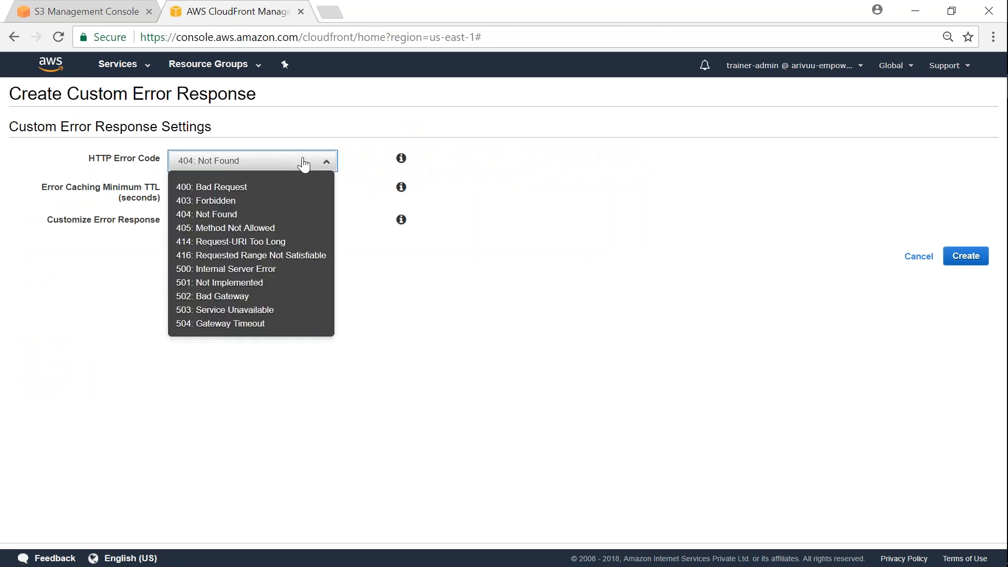
left_click(233, 203)
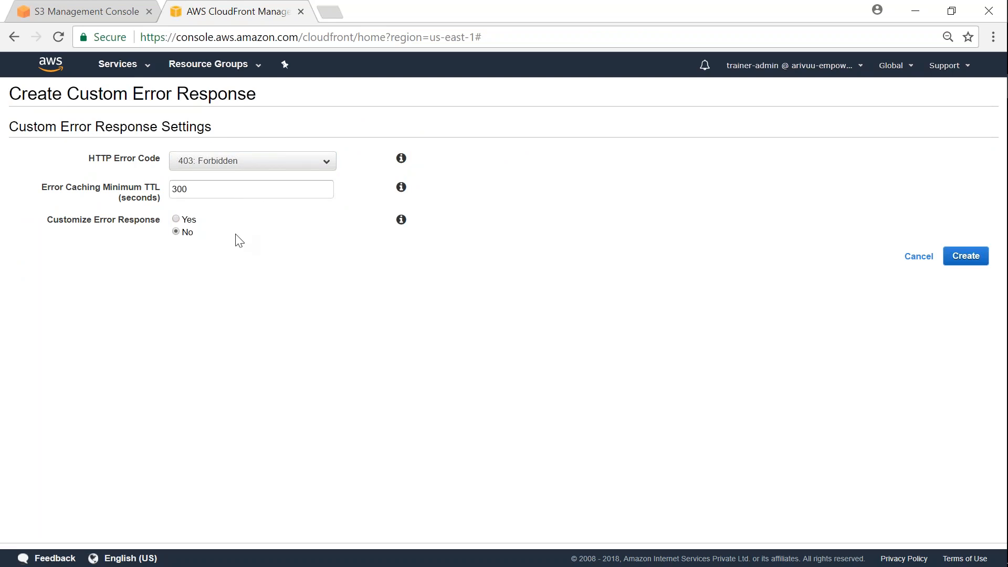
left_click(177, 220)
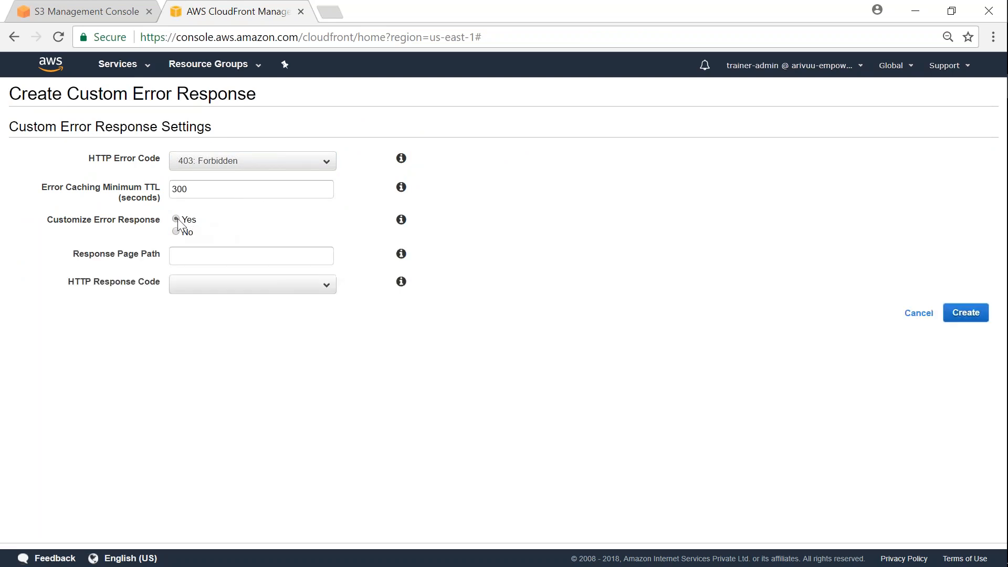
Step: Enter error.html as the response page path, choose response code 200: OK, and try to create the custom error response
left_click(208, 255)
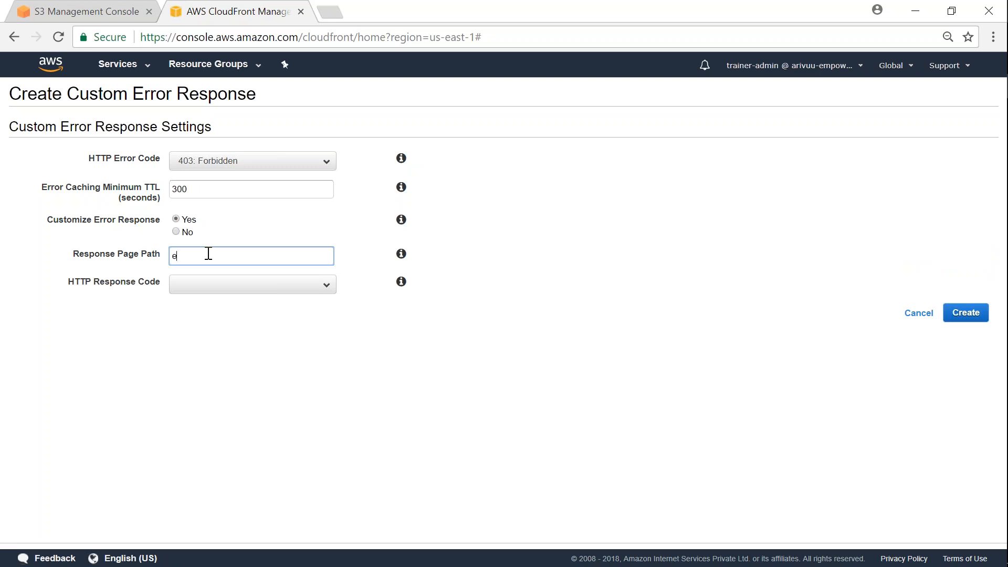
type("e")
key("BackSpace")
type("error.html")
left_click(203, 284)
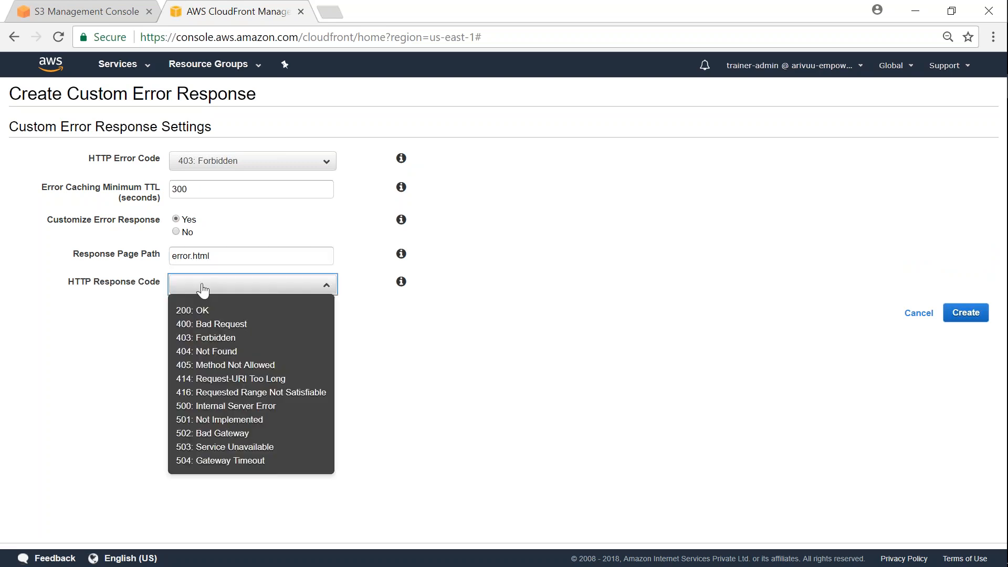
left_click(207, 314)
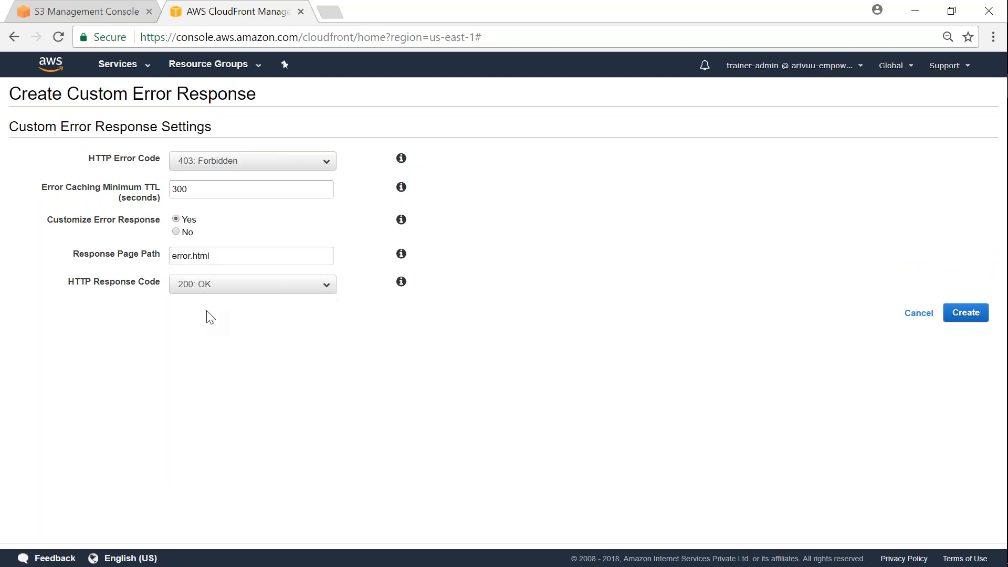
left_click(969, 314)
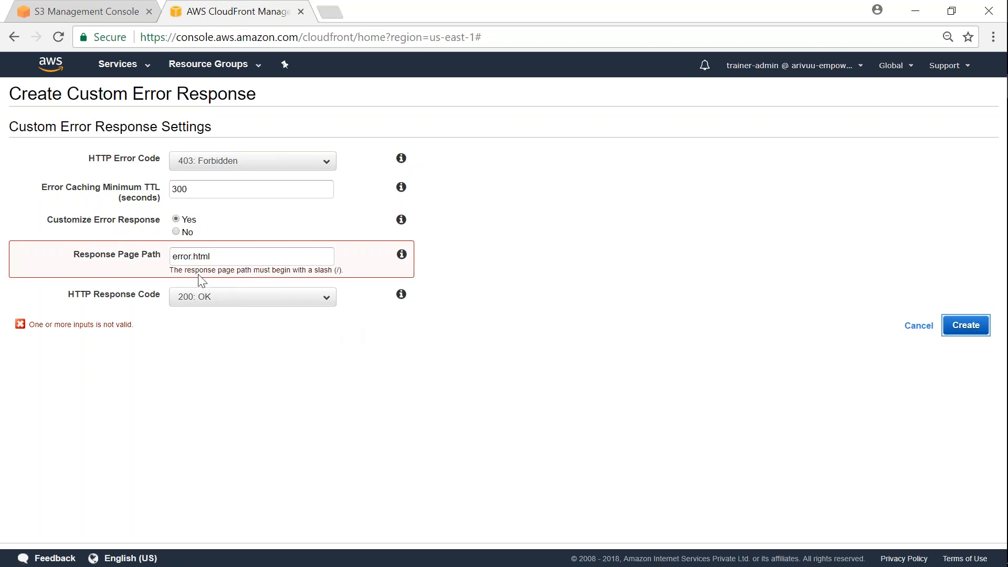
Step: Correct the response page path to /error.html and create the 403 custom error response
left_click_drag(184, 270, 341, 271)
left_click(294, 258)
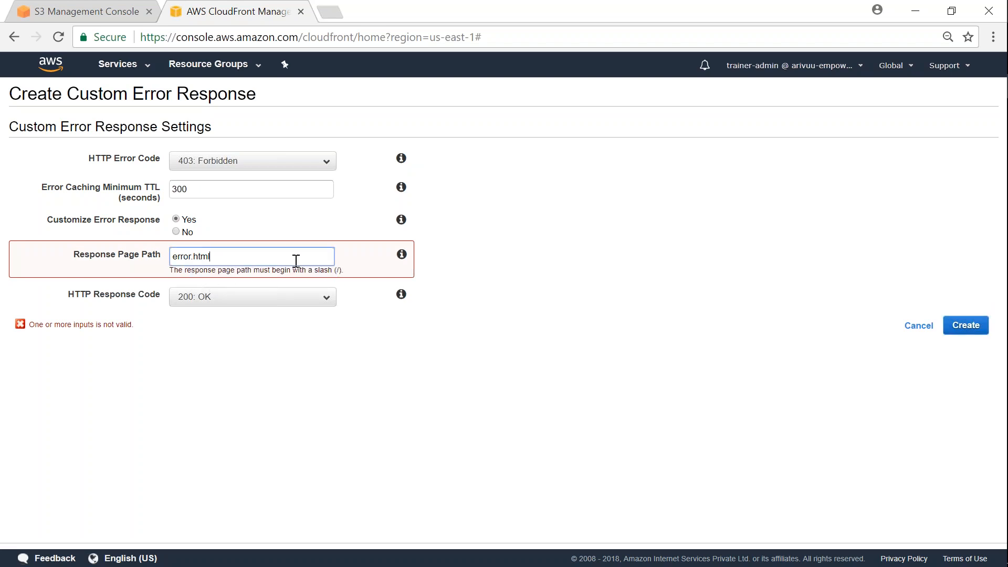
type("/")
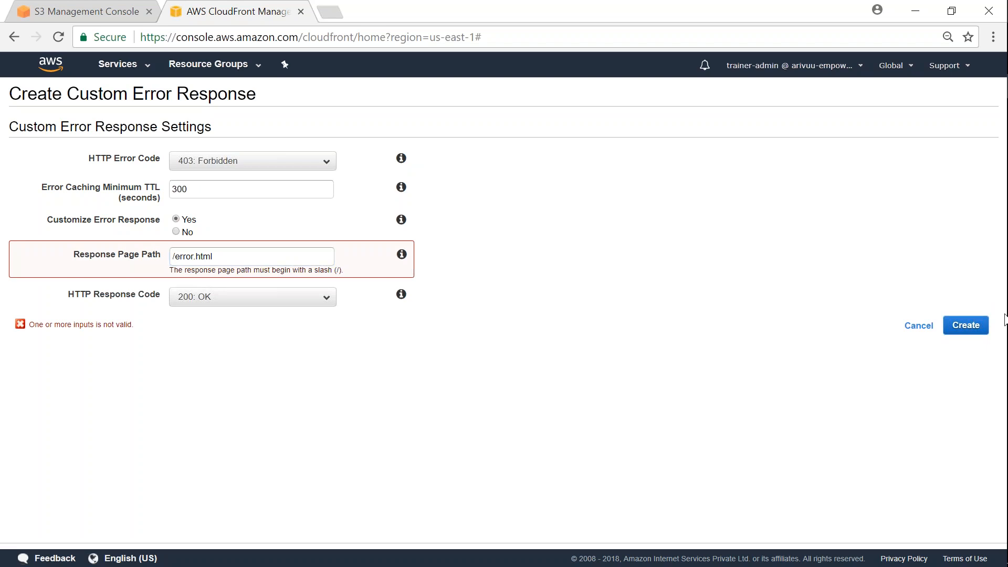
left_click(966, 326)
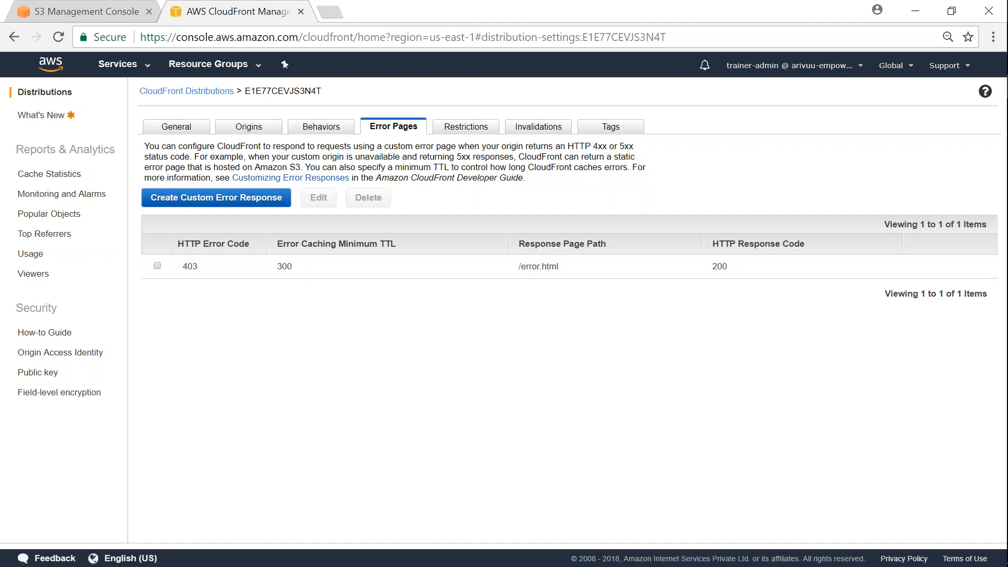
Step: Start another custom error response for HTTP error code 404: Not Found and enable its customized error response
left_click(221, 208)
left_click(263, 165)
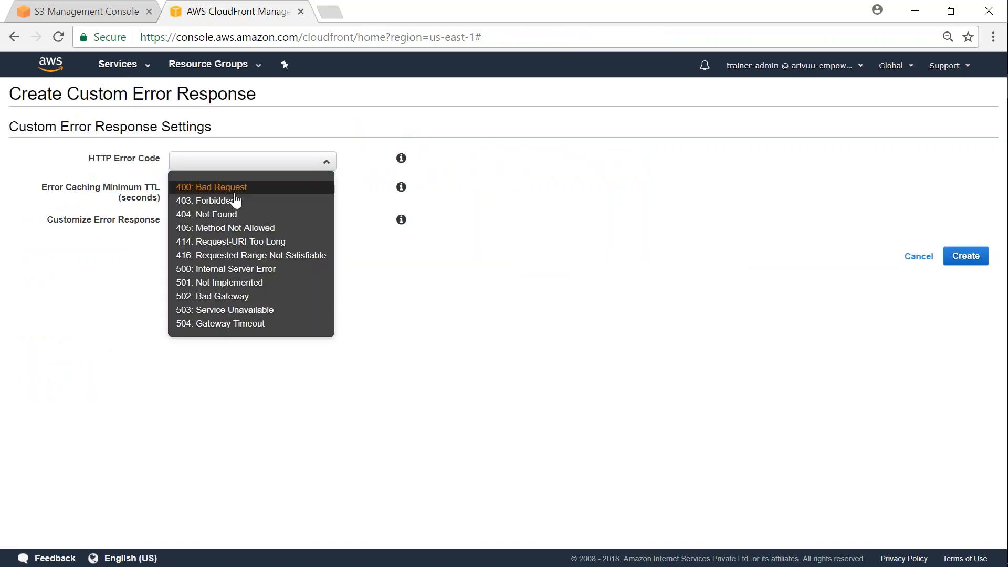
left_click(234, 216)
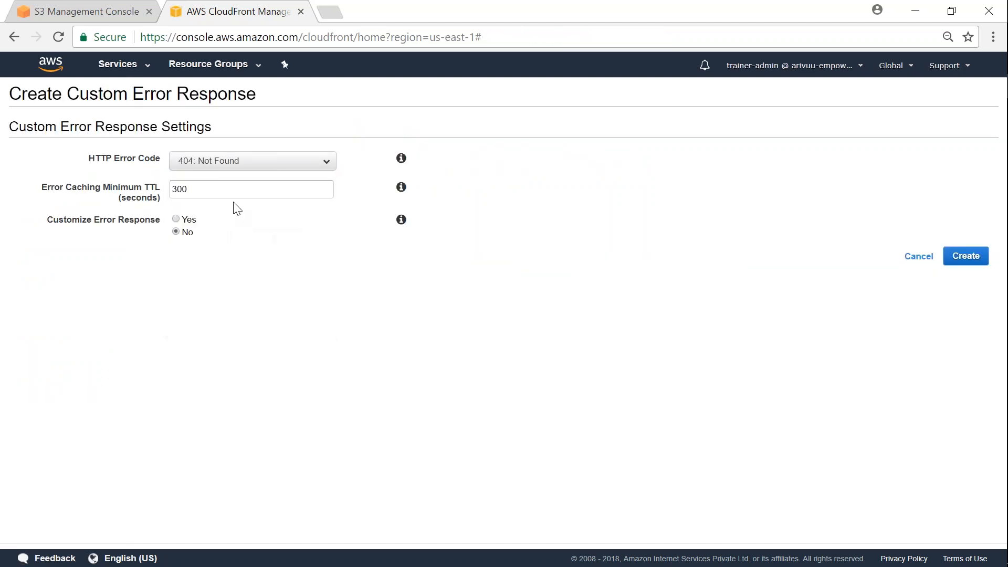
left_click(176, 219)
Step: Set the 404 error's response page path to /error.html and its HTTP response code to 200: OK
left_click(174, 255)
type("/err")
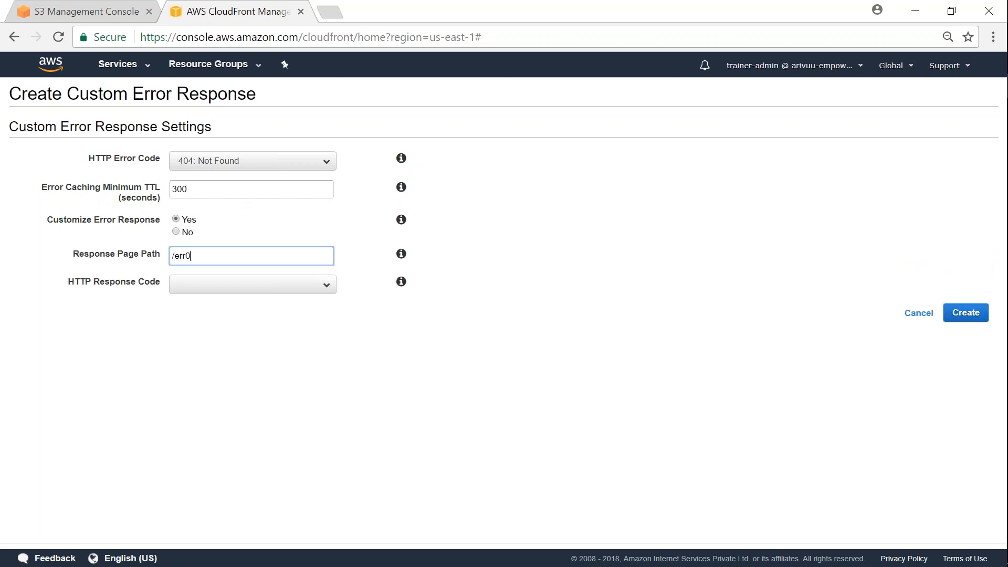
type("or")
type(".thml")
key("BackSpace")
key("BackSpace")
key("BackSpace")
key("BackSpace")
type("html")
key("Tab")
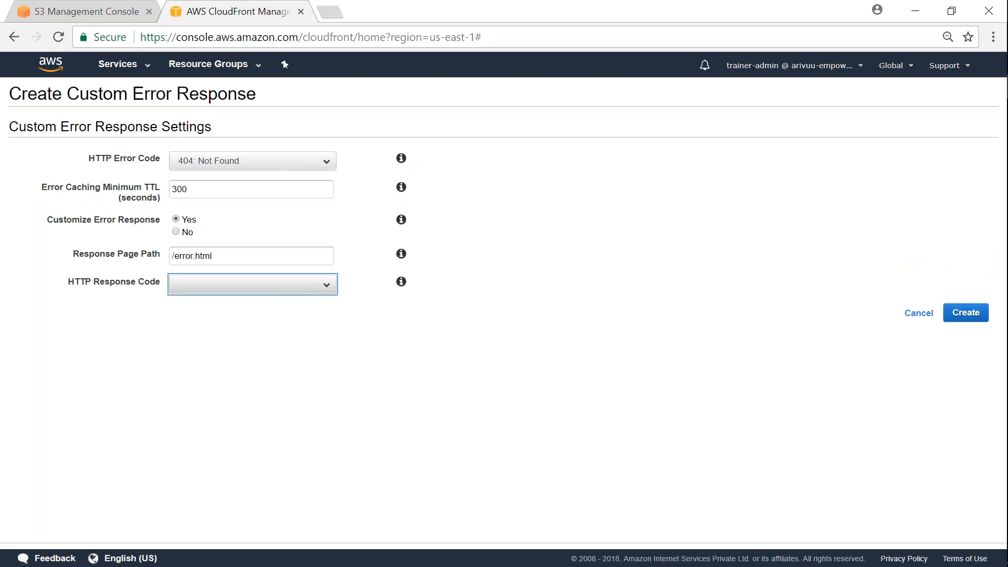
left_click(216, 285)
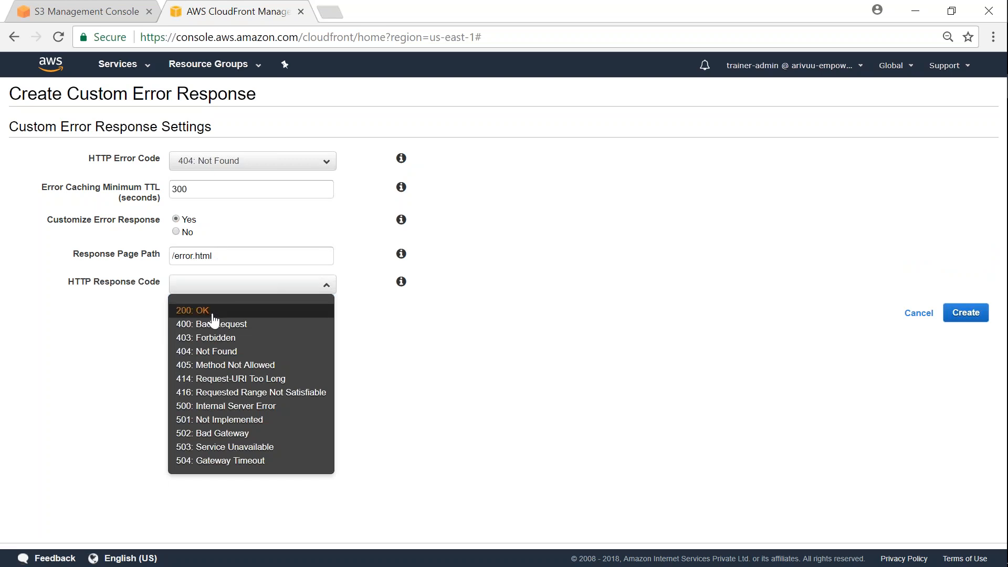
left_click(214, 311)
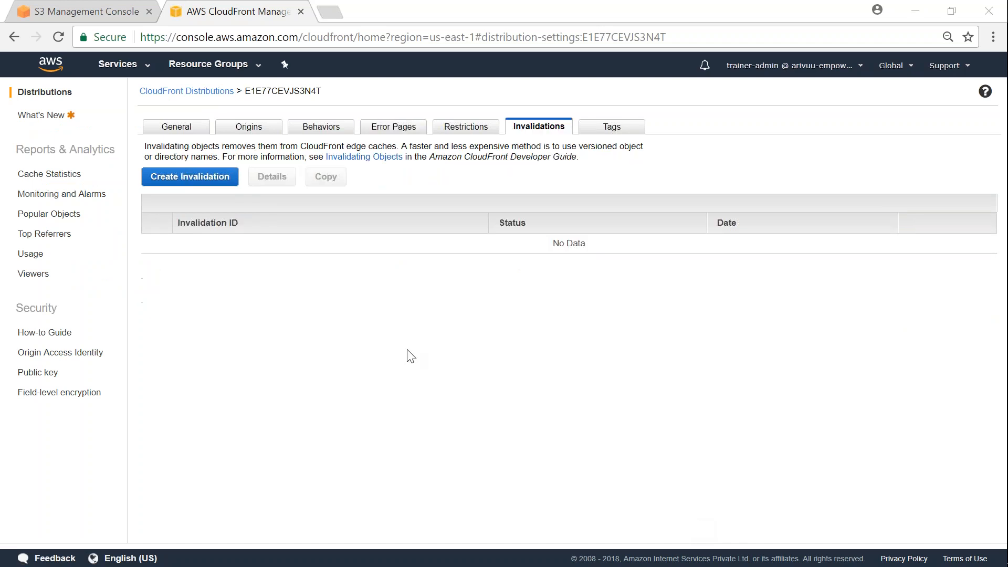
Step: Enable a geo-restriction of type Whitelist for the distribution and return to the distributions list
left_click(470, 130)
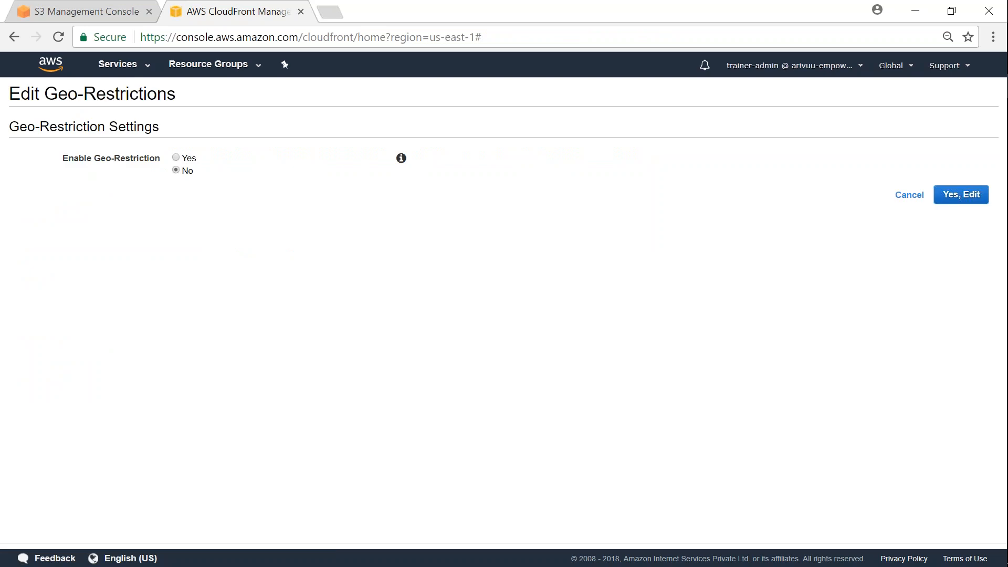
left_click(176, 158)
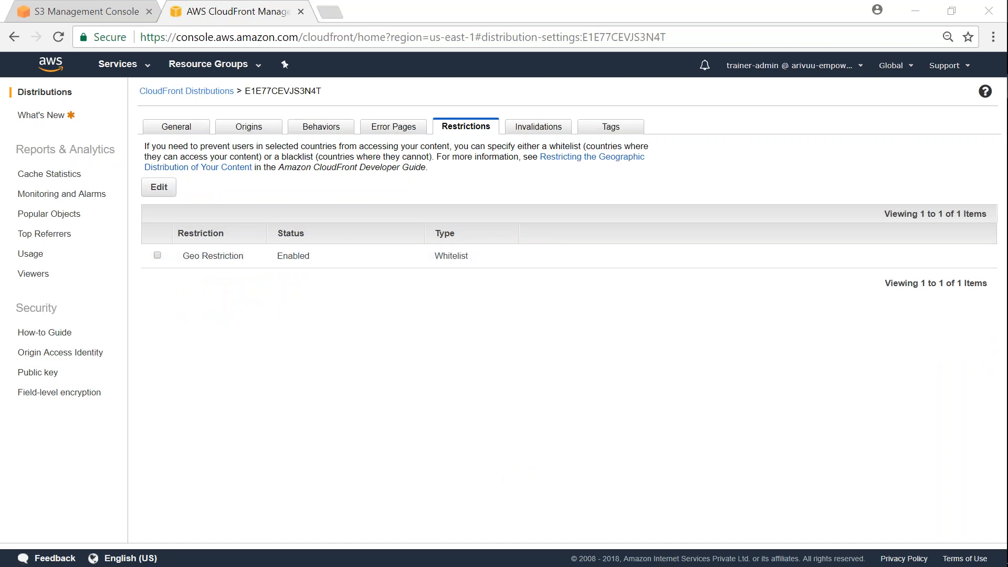
left_click(186, 91)
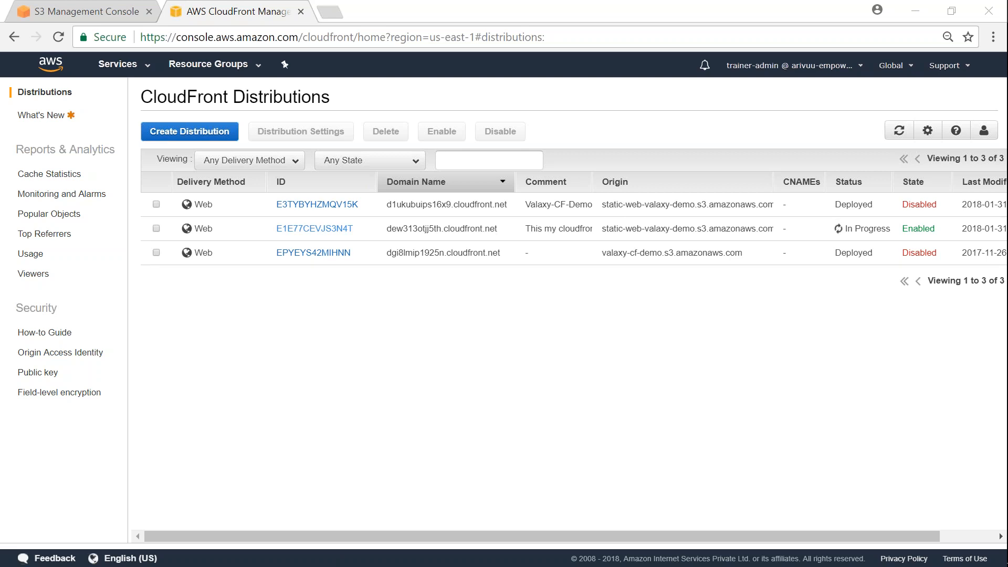
key("alt+Tab")
key("ctrl+t")
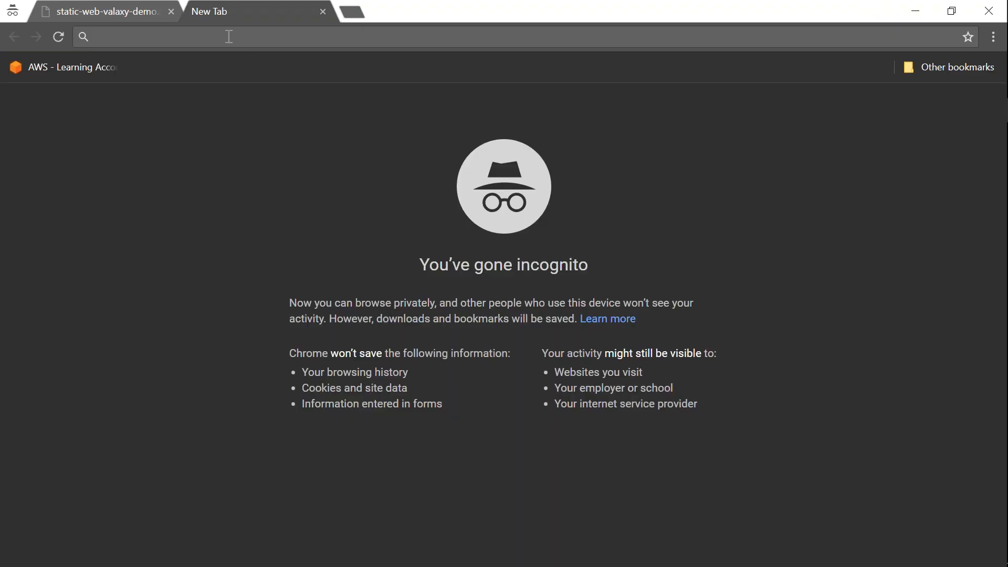
type("https://dew313otjj5th.cloudfront.net/")
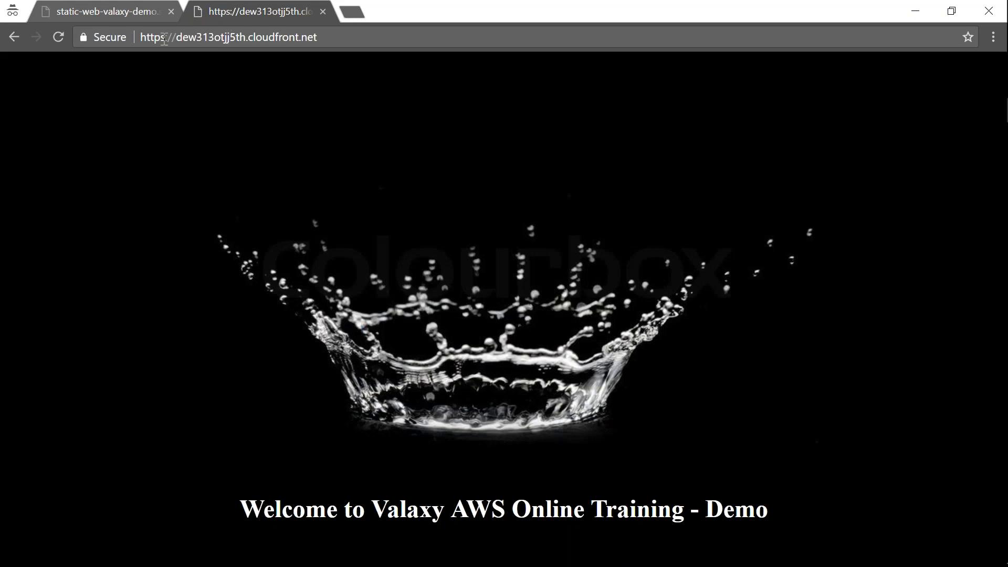
left_click(142, 37)
left_click(401, 392)
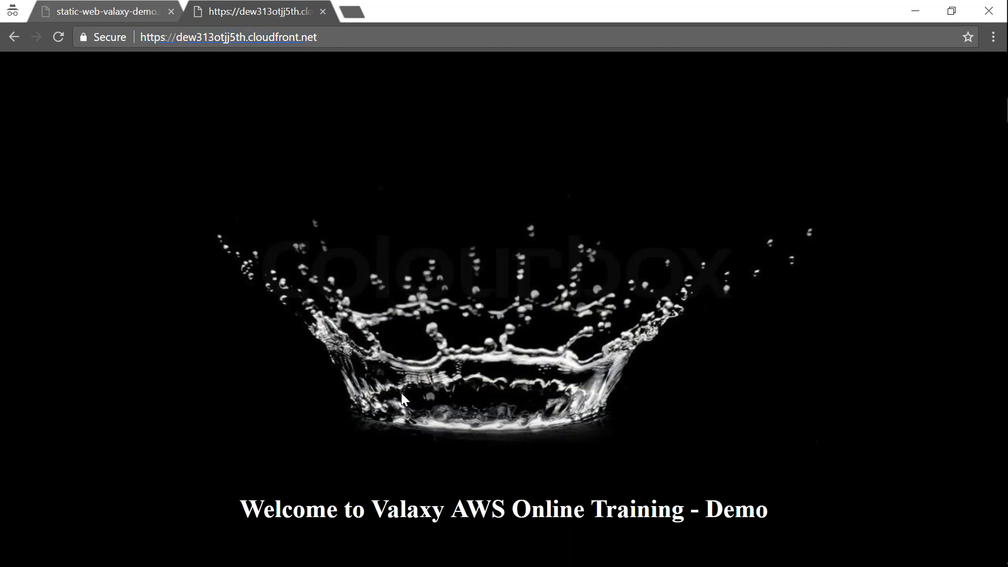
Step: Open the site's water-drop background image in a separate tab and check the domain in its address
right_click(408, 354)
left_click(466, 367)
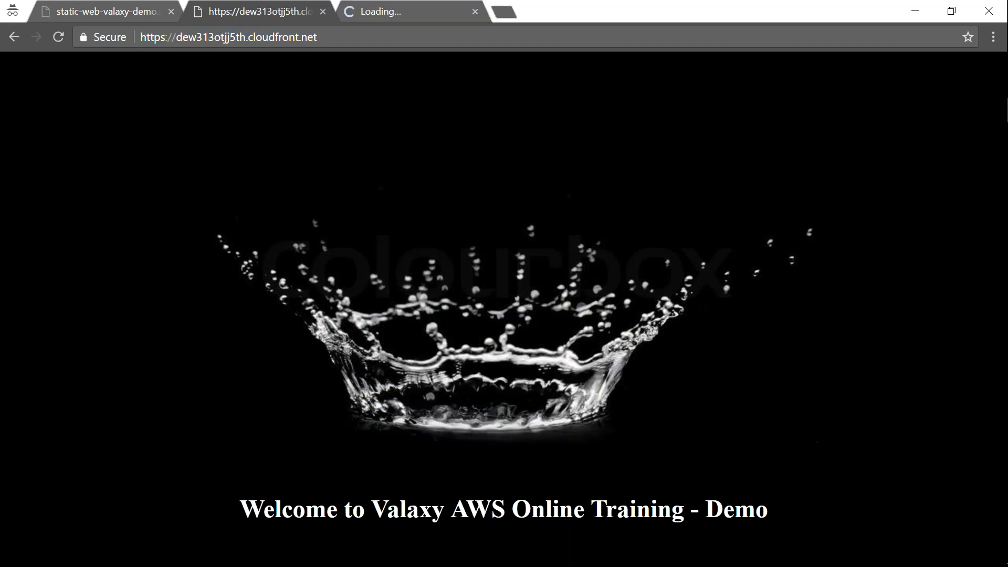
left_click(406, 14)
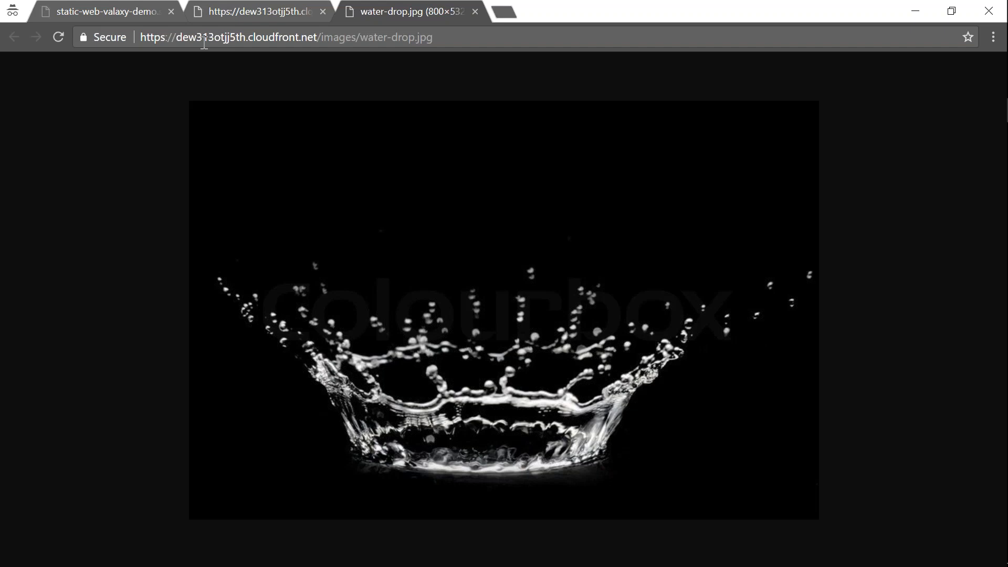
left_click_drag(182, 37, 321, 35)
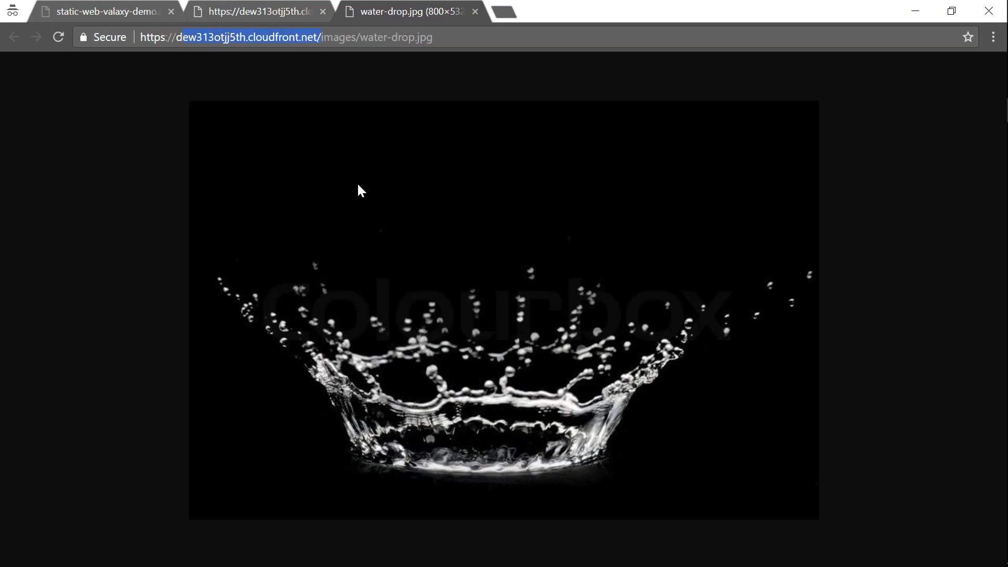
Step: Check the image page's connection security and examine who its certificate is issued to, then close the certificate
left_click(96, 37)
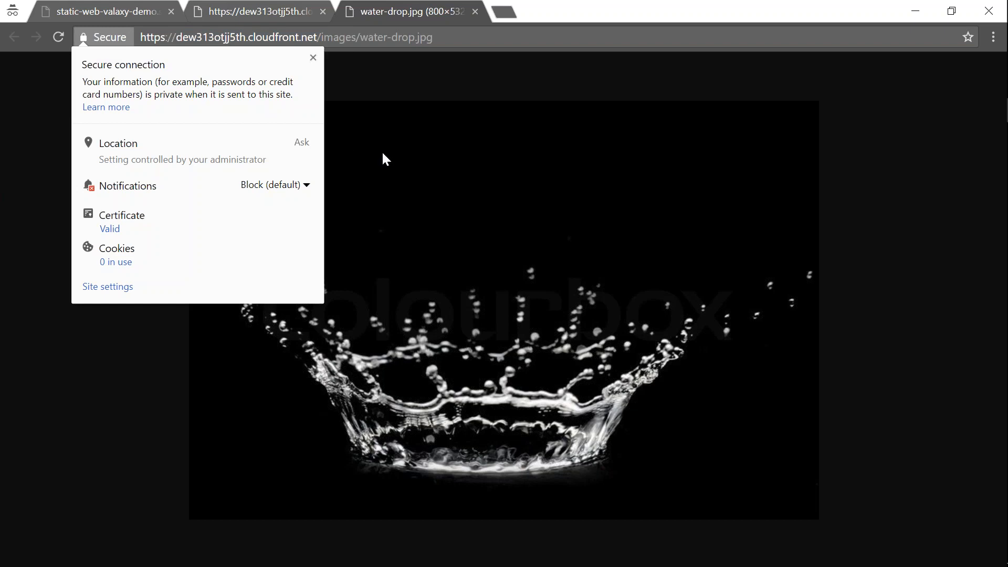
left_click(383, 153)
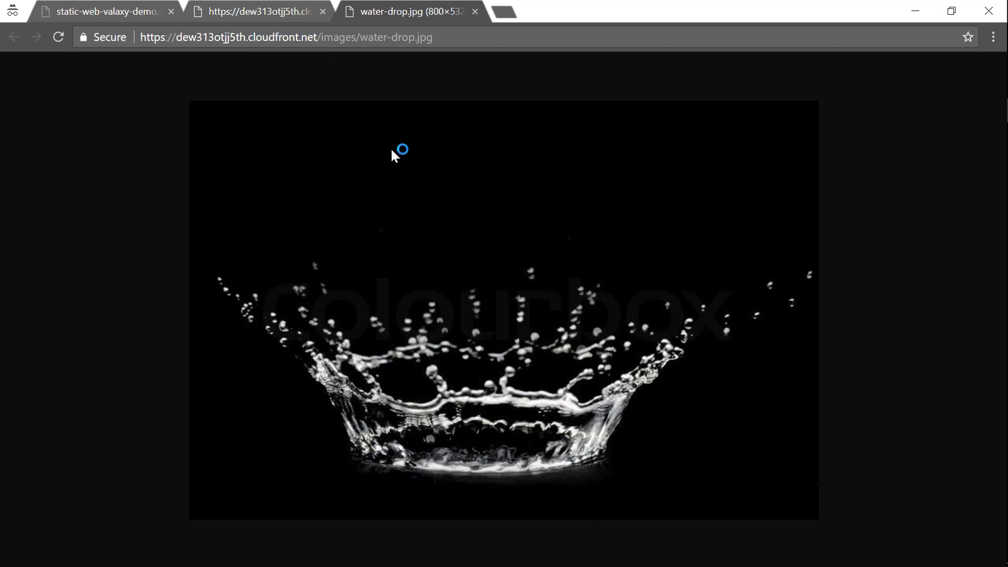
key("ctrl+shift+i")
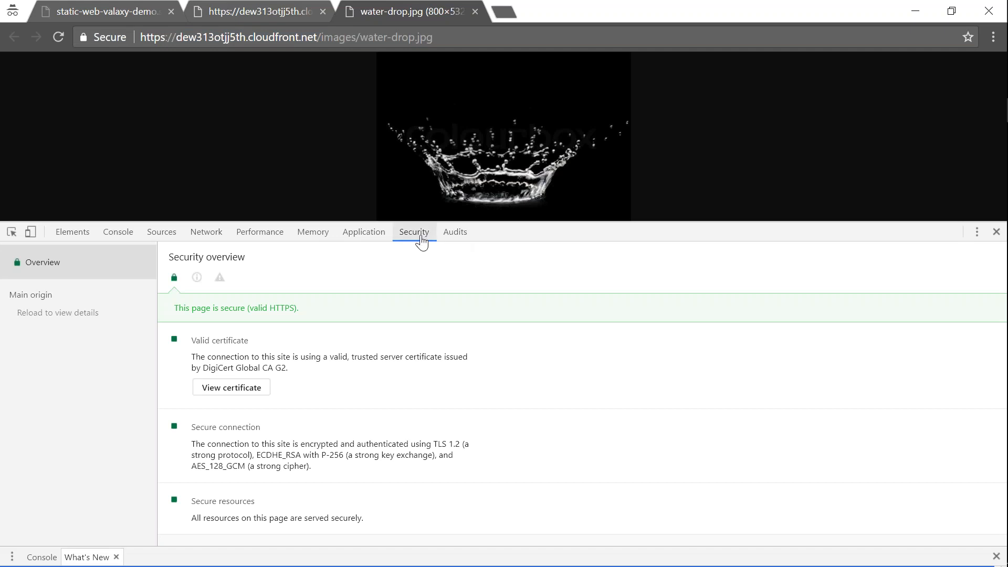
left_click(239, 391)
left_click(113, 206)
key("ctrl+shift+d")
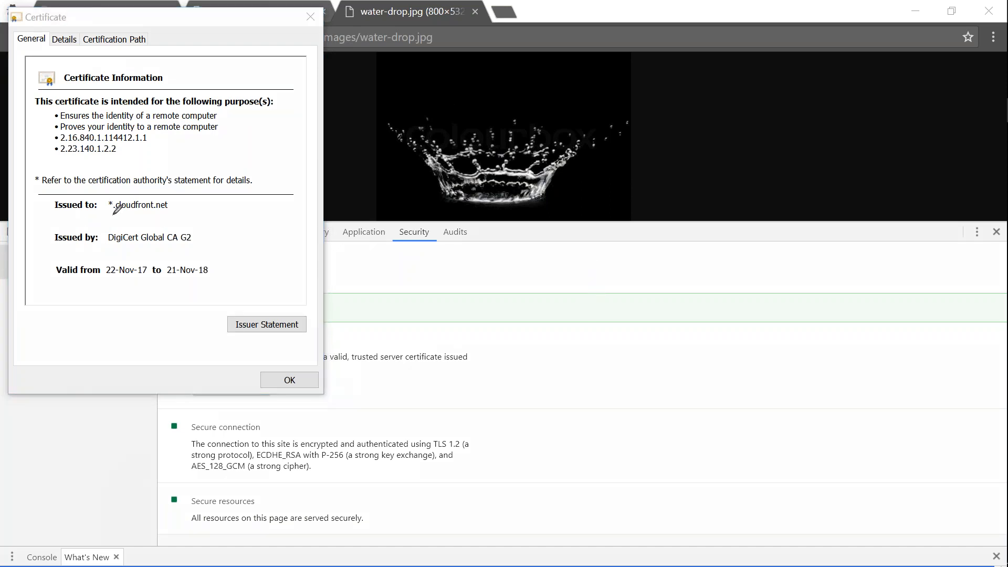
left_click_drag(109, 214, 174, 215)
key("Escape")
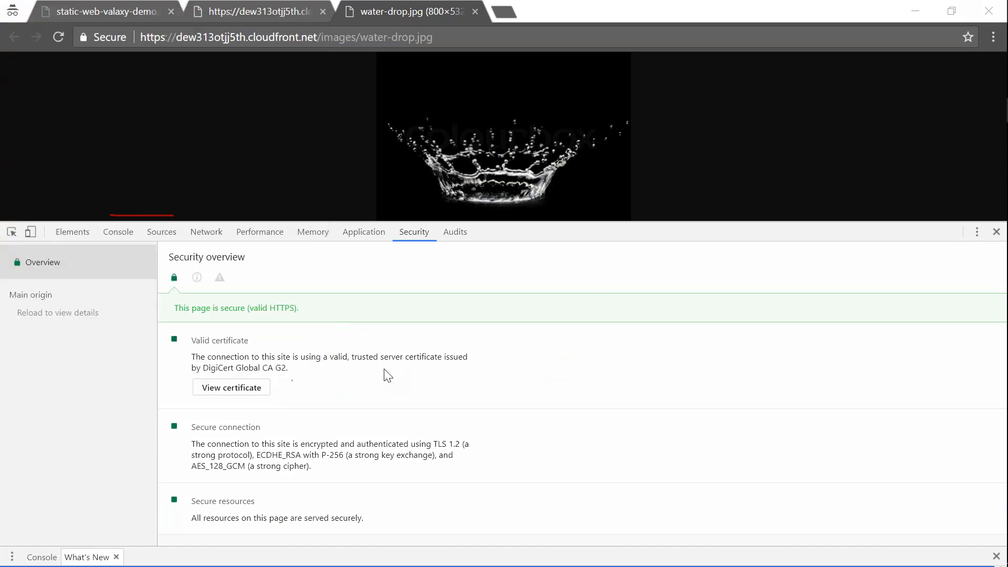